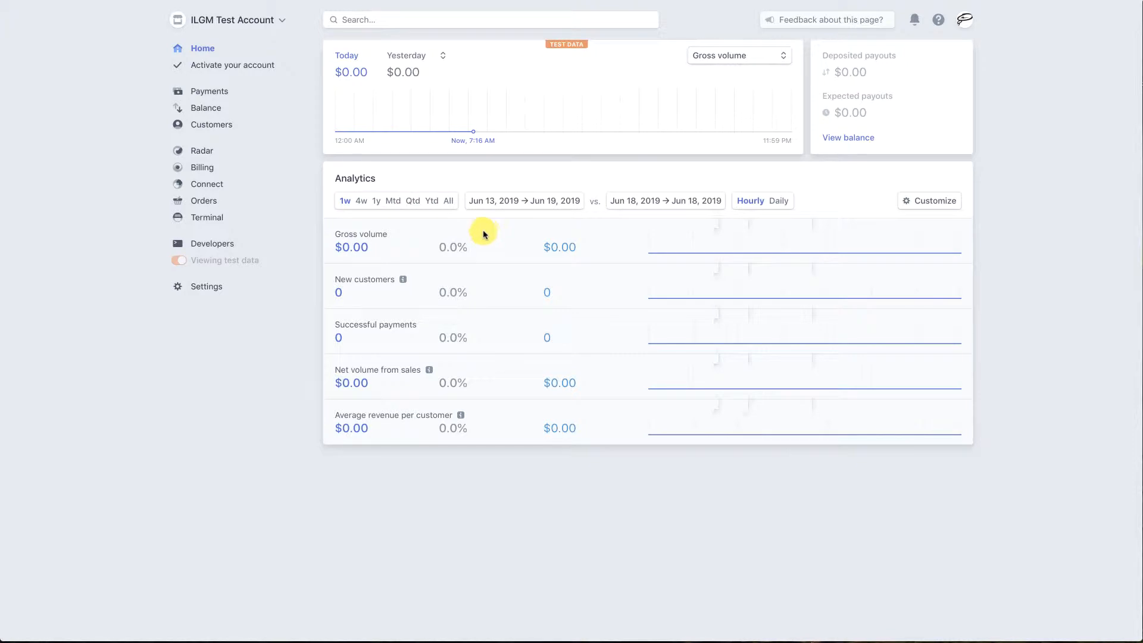
Step: View the billing products list and start a new subscription from the subscriptions list
{"action": "left_click", "coordinate": [204, 168]}
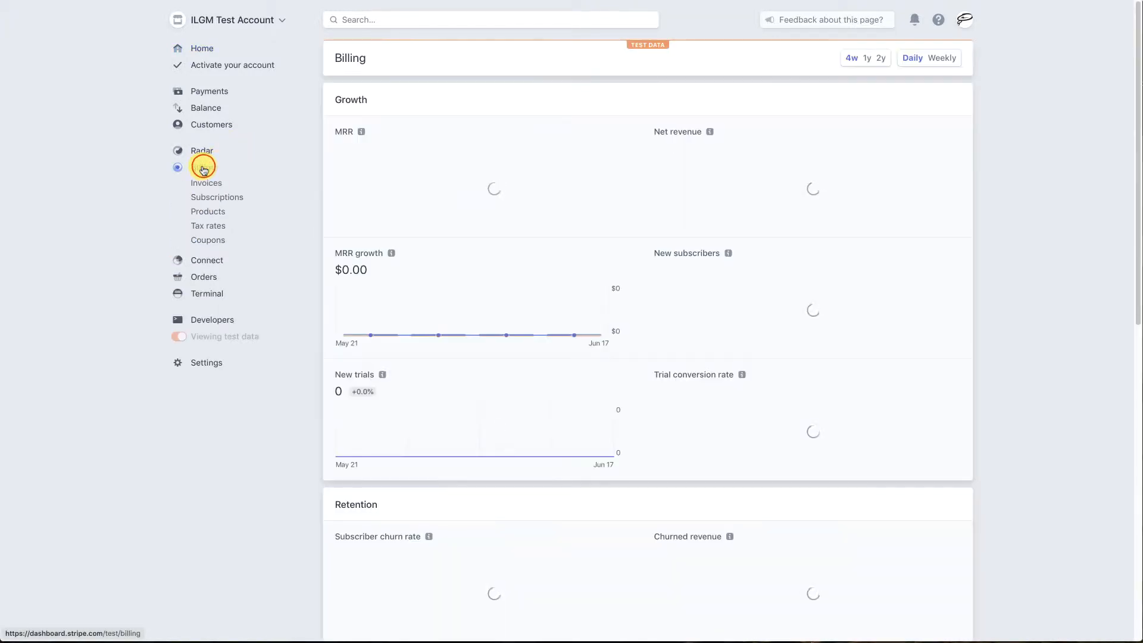
{"action": "left_click", "coordinate": [208, 213]}
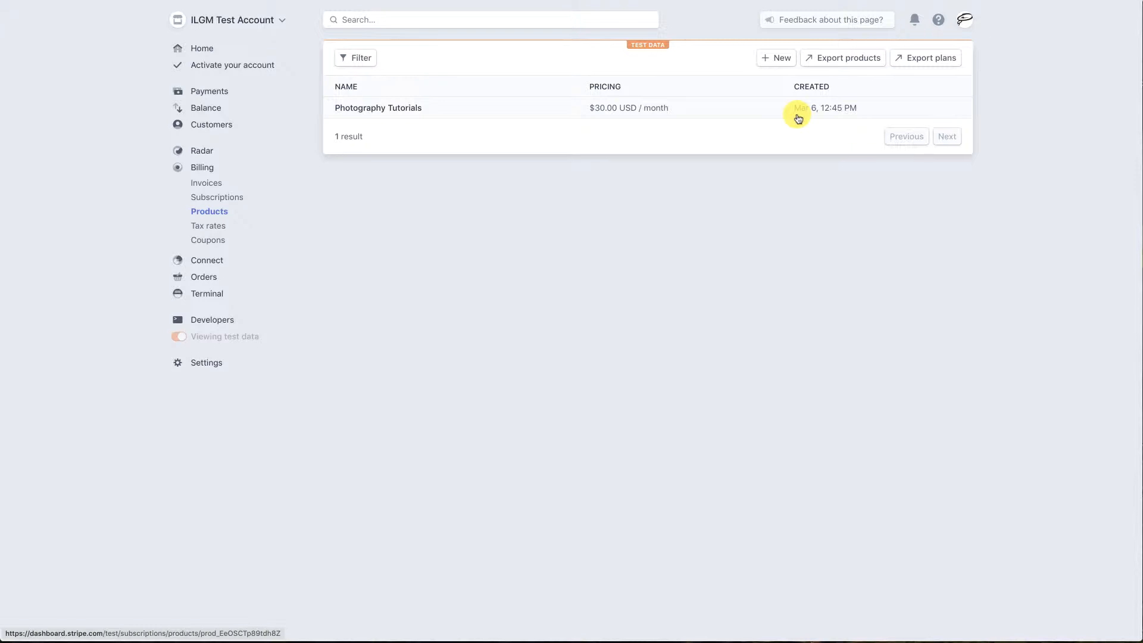
{"action": "left_click", "coordinate": [214, 201]}
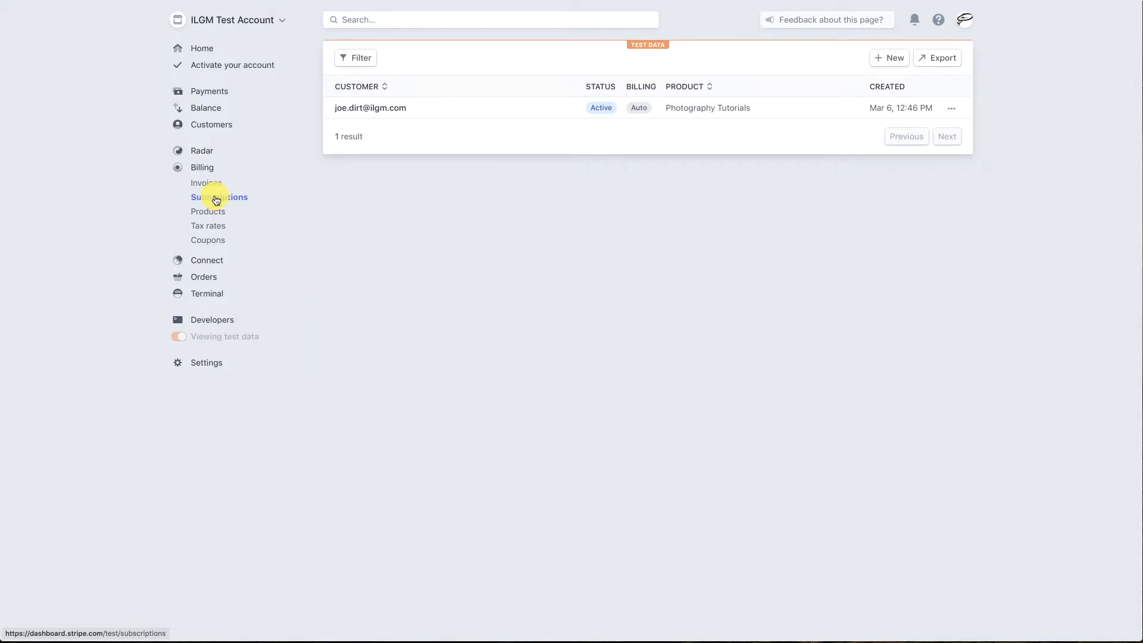
{"action": "left_click", "coordinate": [890, 57]}
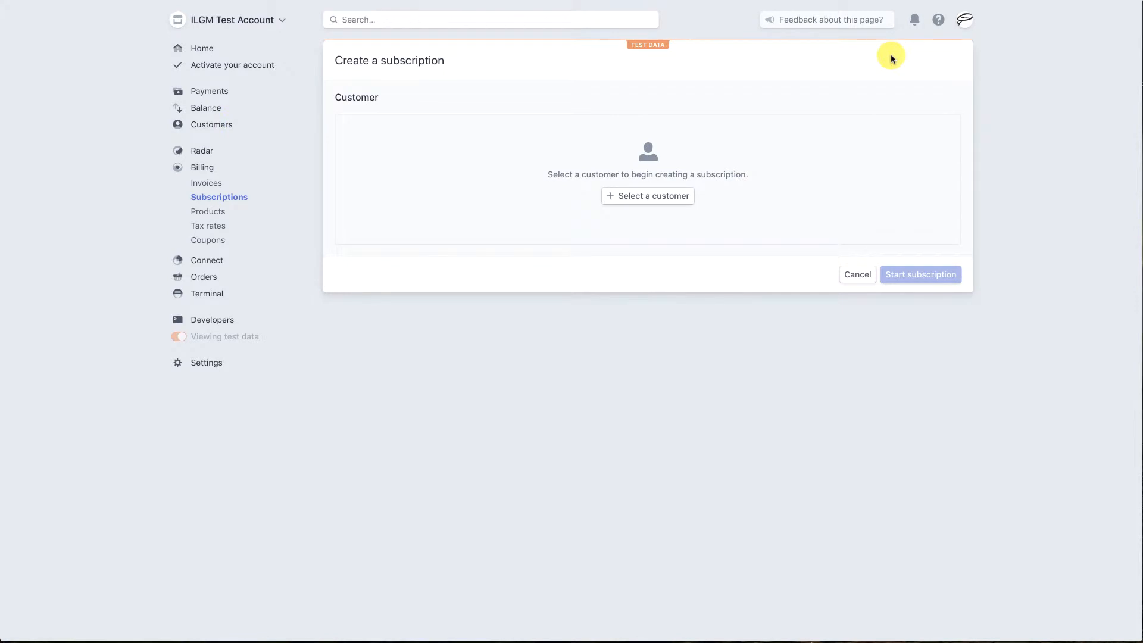
Step: Select the third listed customer and add the Photography Tutorials - Monthly Subscription Access plan to the subscription
{"action": "left_click", "coordinate": [649, 195]}
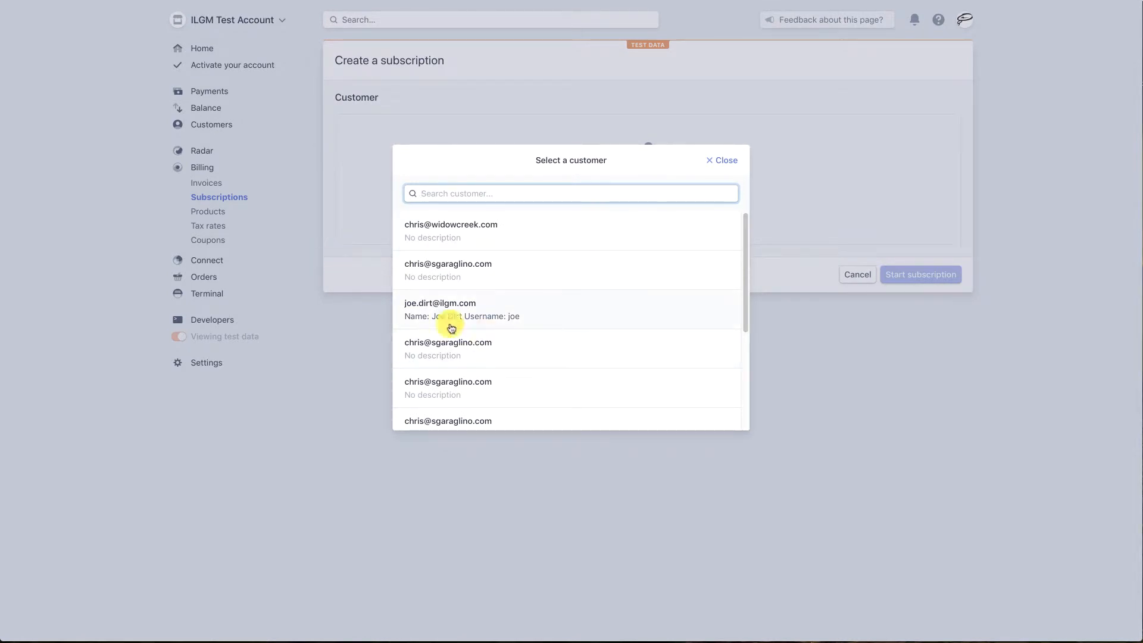
{"action": "left_click", "coordinate": [439, 307]}
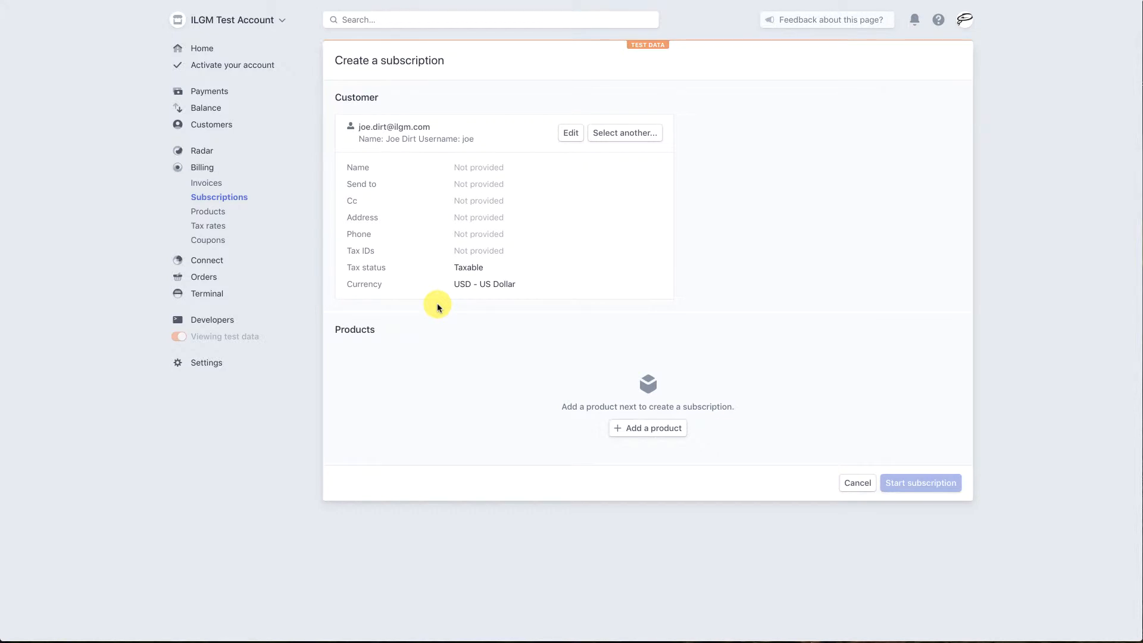
{"action": "left_click", "coordinate": [655, 430]}
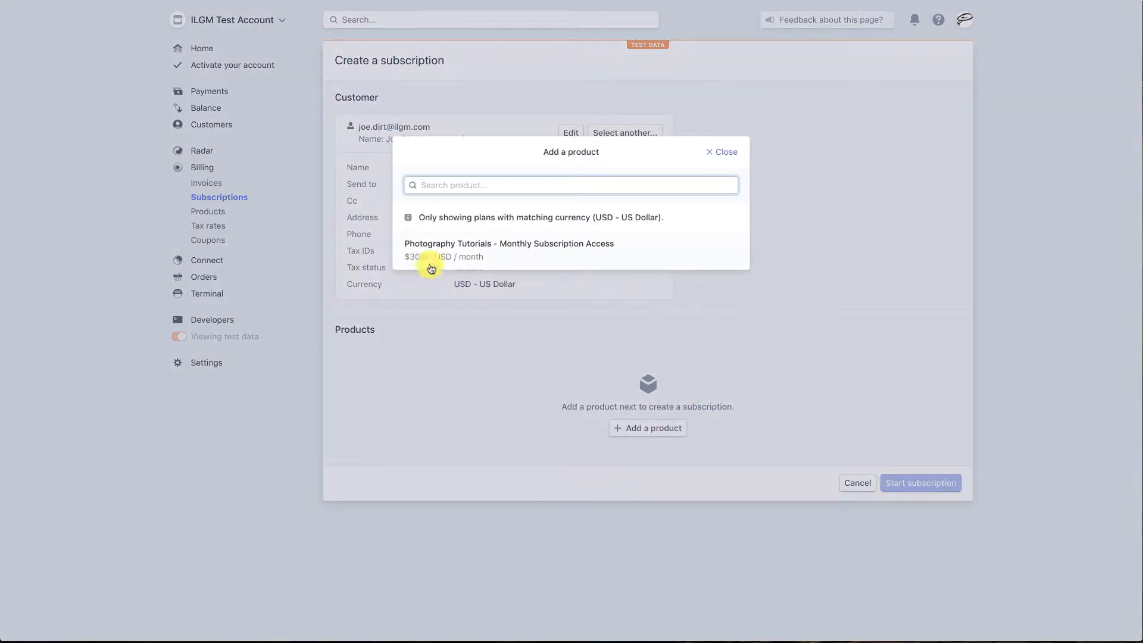
{"action": "left_click", "coordinate": [433, 249]}
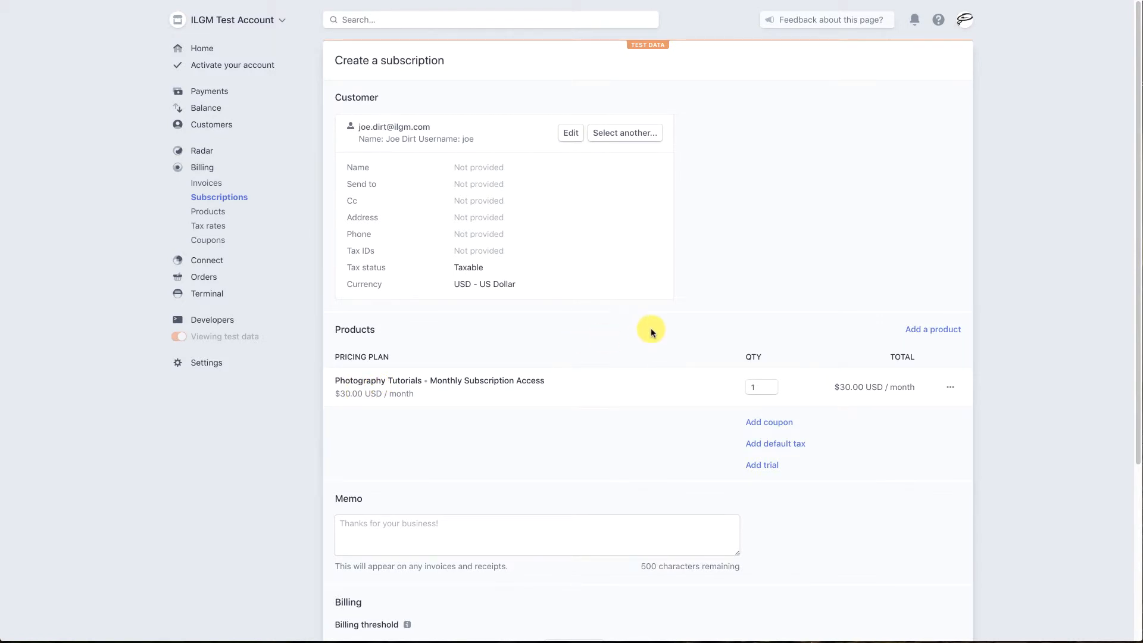
Step: Add a trial of 11 days to the new subscription
{"action": "scroll", "coordinate": [862, 428], "scroll_direction": "down", "scroll_amount": 2}
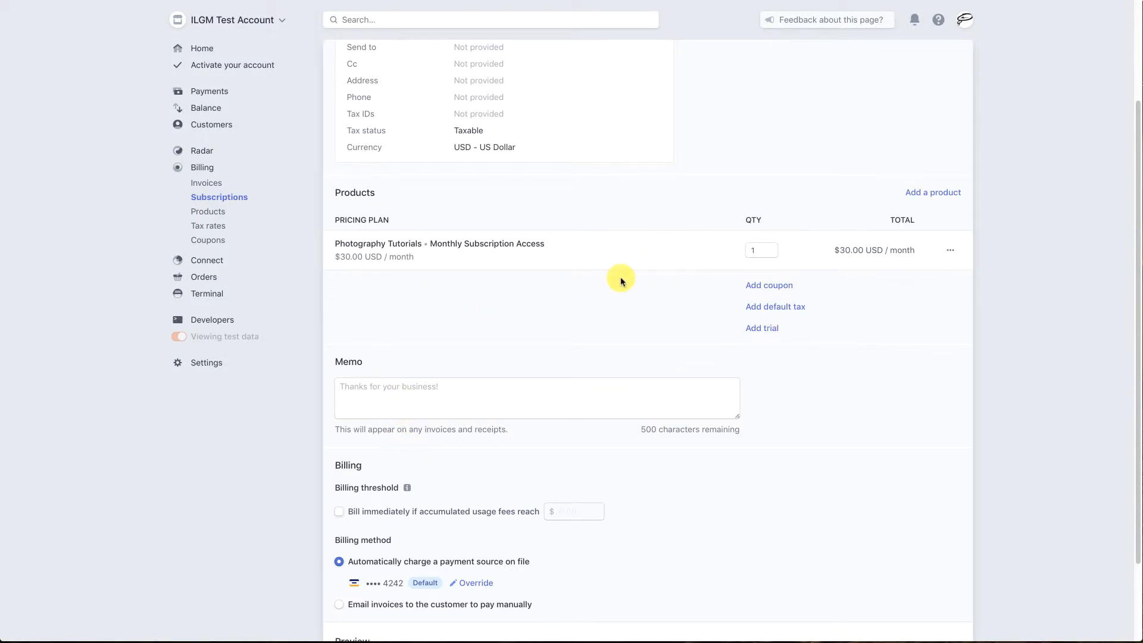
{"action": "scroll", "coordinate": [620, 281], "scroll_direction": "up", "scroll_amount": 2}
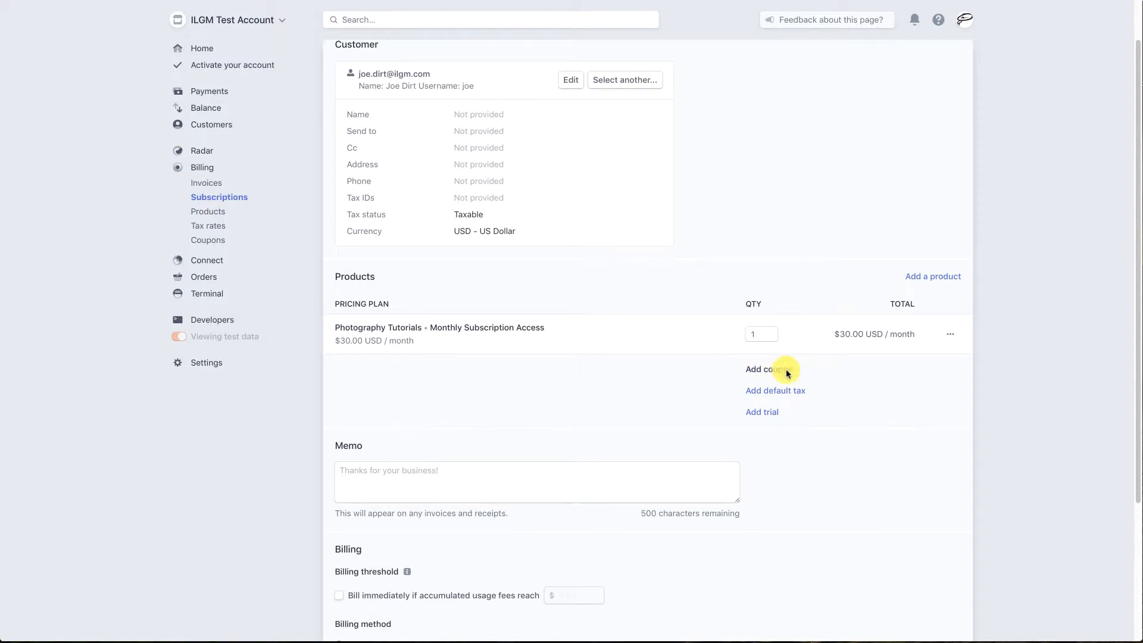
{"action": "left_click", "coordinate": [765, 412]}
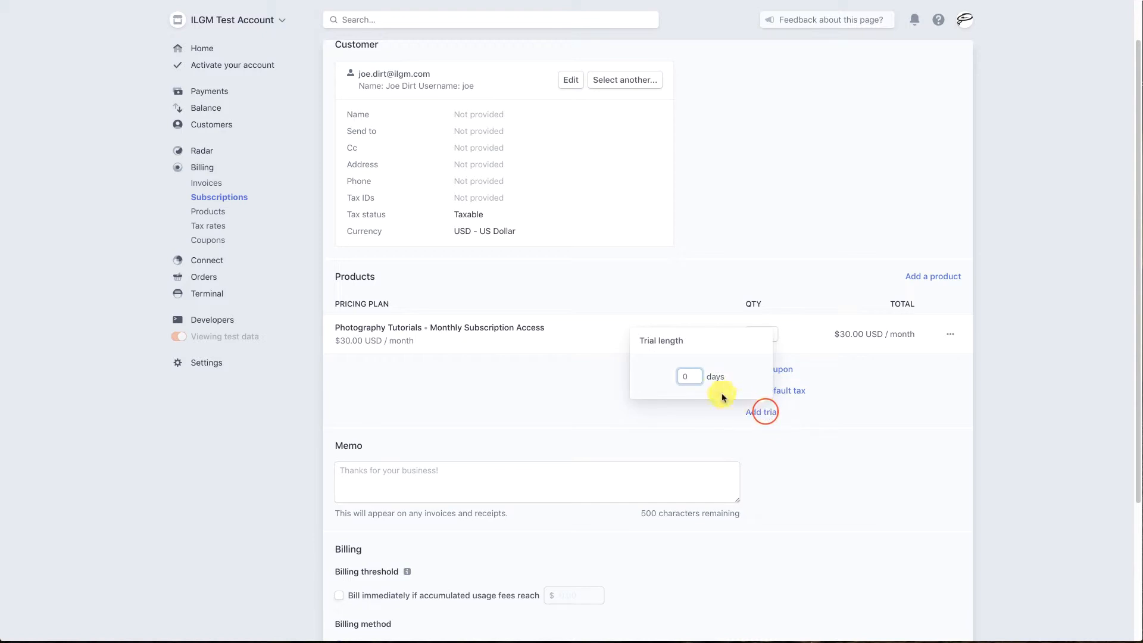
{"action": "double_click", "coordinate": [685, 376]}
{"action": "type", "text": "11"}
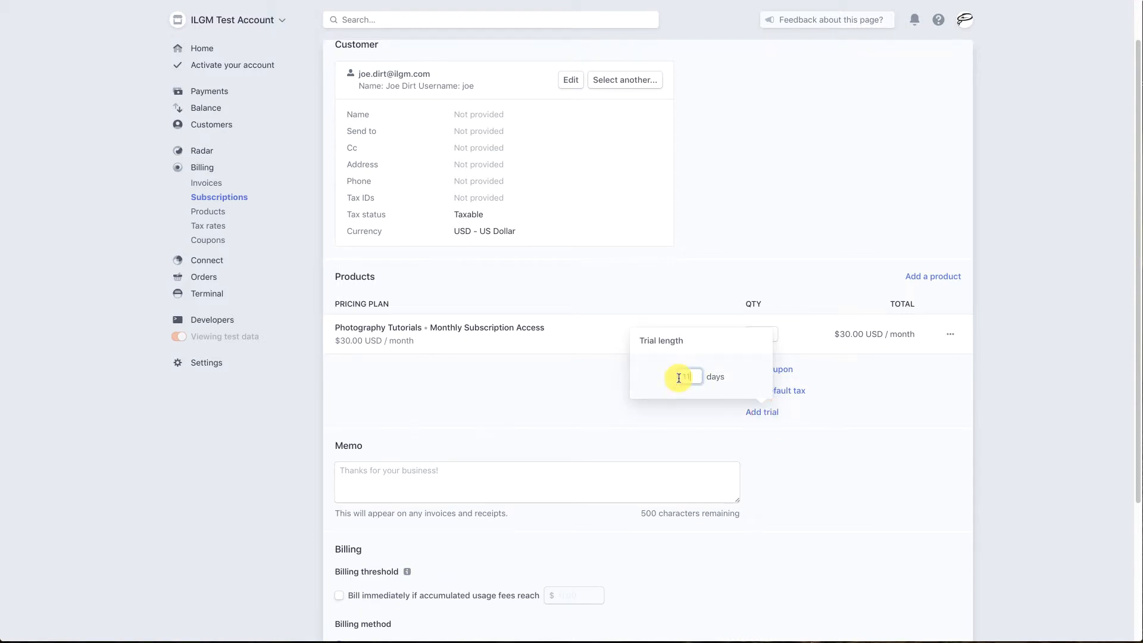
{"action": "key", "text": "Return"}
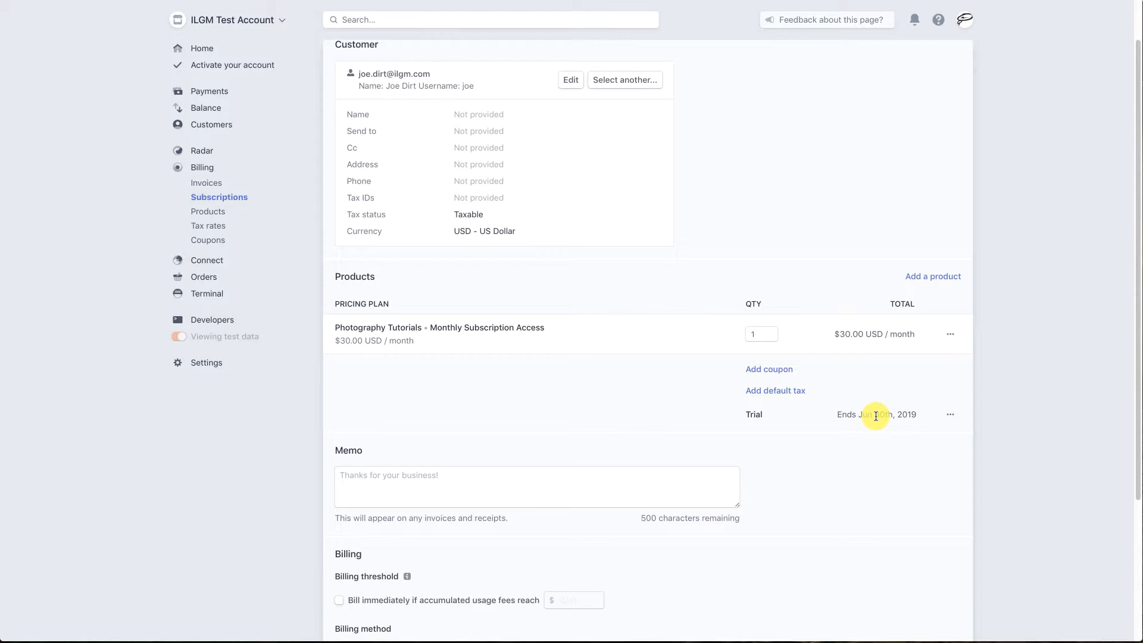
Step: Update the subscription's trial length to 12 days
{"action": "left_click", "coordinate": [949, 414]}
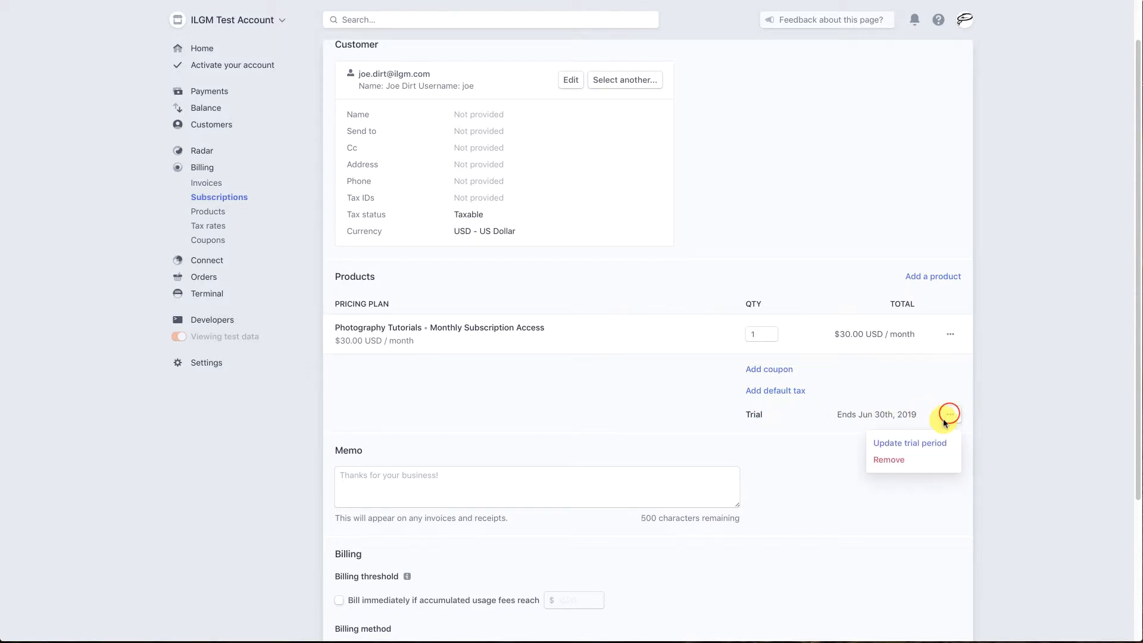
{"action": "left_click", "coordinate": [903, 444]}
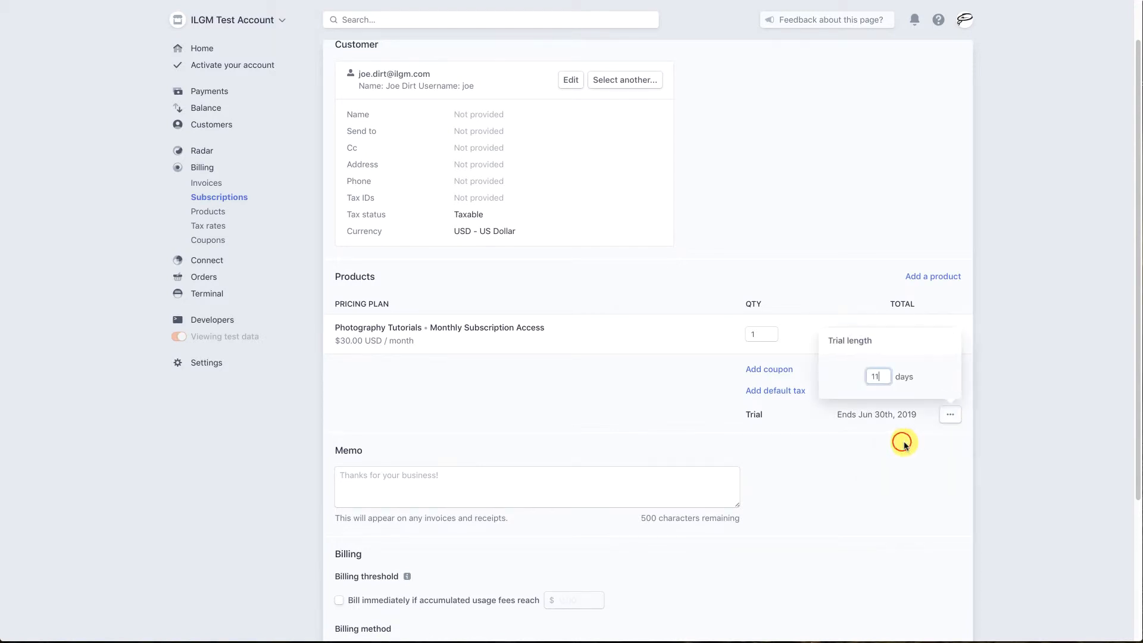
{"action": "key", "text": "BackSpace"}
{"action": "type", "text": "2"}
{"action": "key", "text": "Return"}
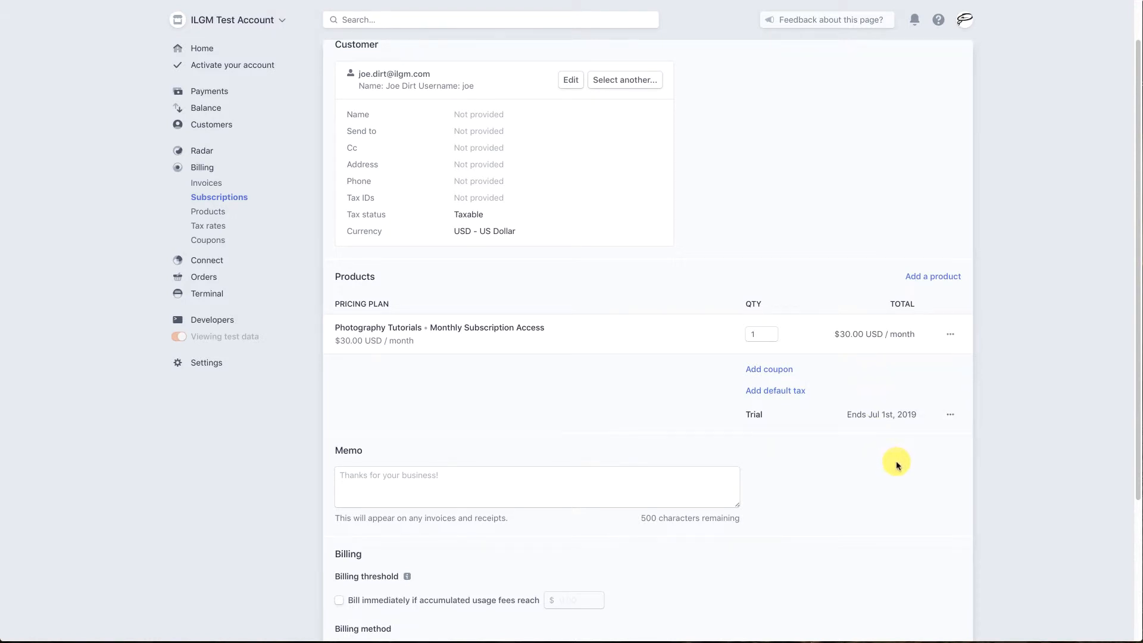
Step: Check the subscription's billing settings and preview, and start the subscription
{"action": "scroll", "coordinate": [897, 464], "scroll_direction": "down", "scroll_amount": 1}
{"action": "scroll", "coordinate": [896, 464], "scroll_direction": "down", "scroll_amount": 3}
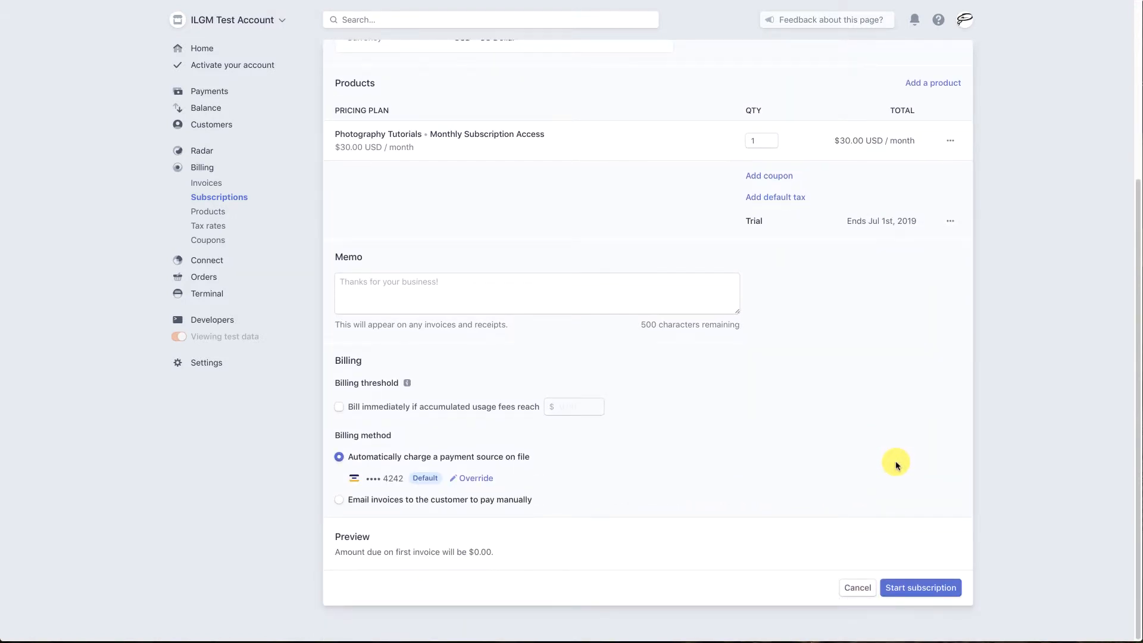
{"action": "scroll", "coordinate": [897, 463], "scroll_direction": "up", "scroll_amount": 3}
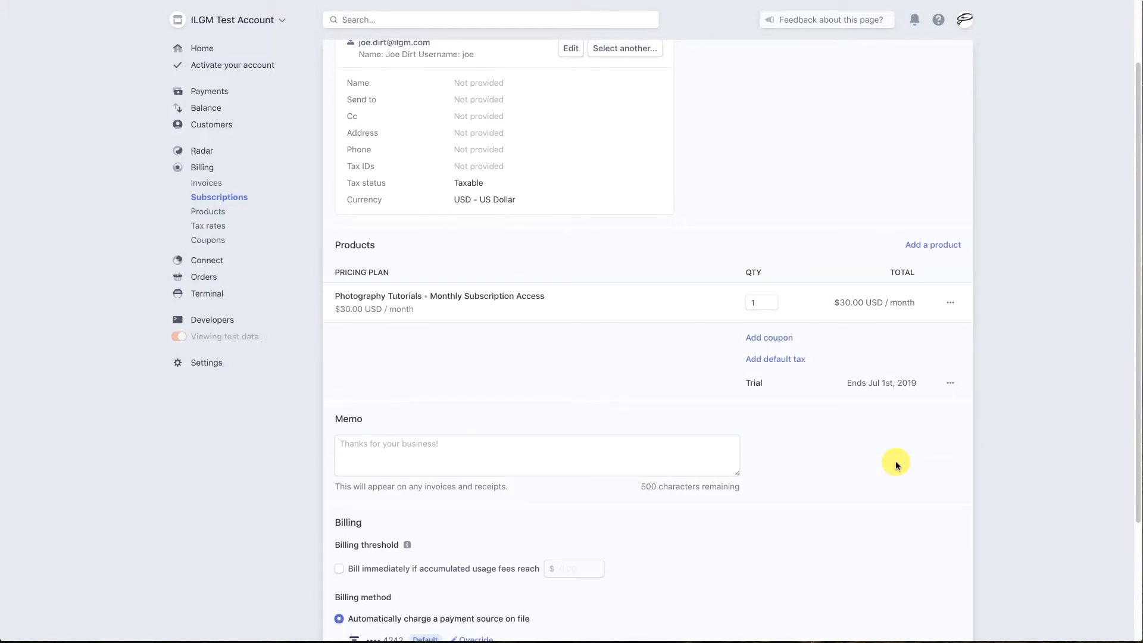
{"action": "scroll", "coordinate": [897, 463], "scroll_direction": "down", "scroll_amount": 3}
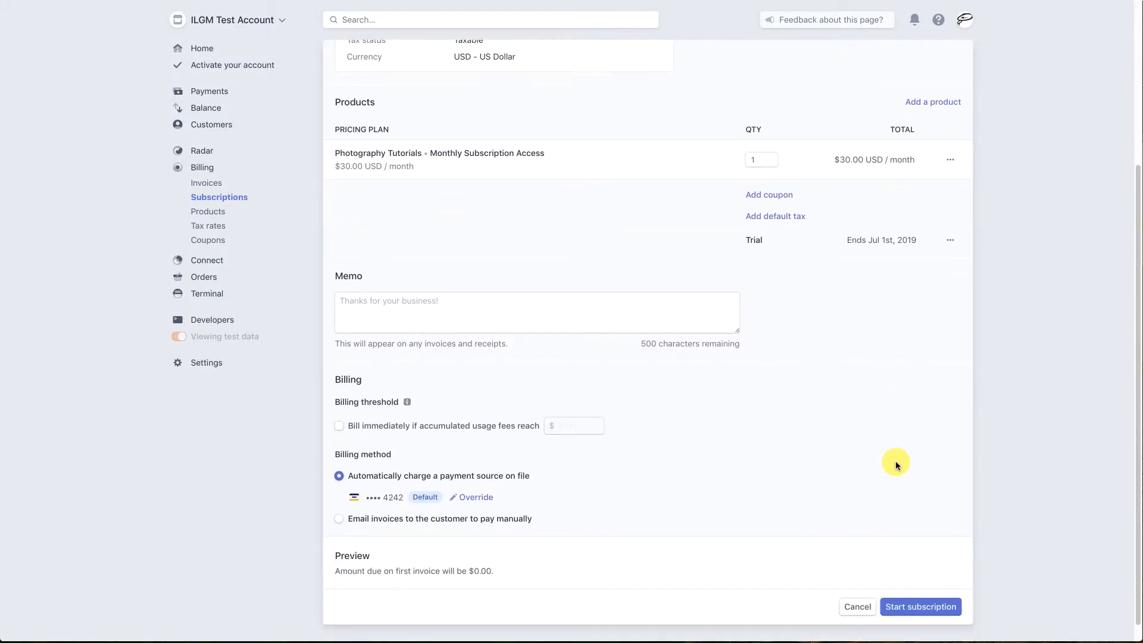
{"action": "left_click", "coordinate": [922, 588]}
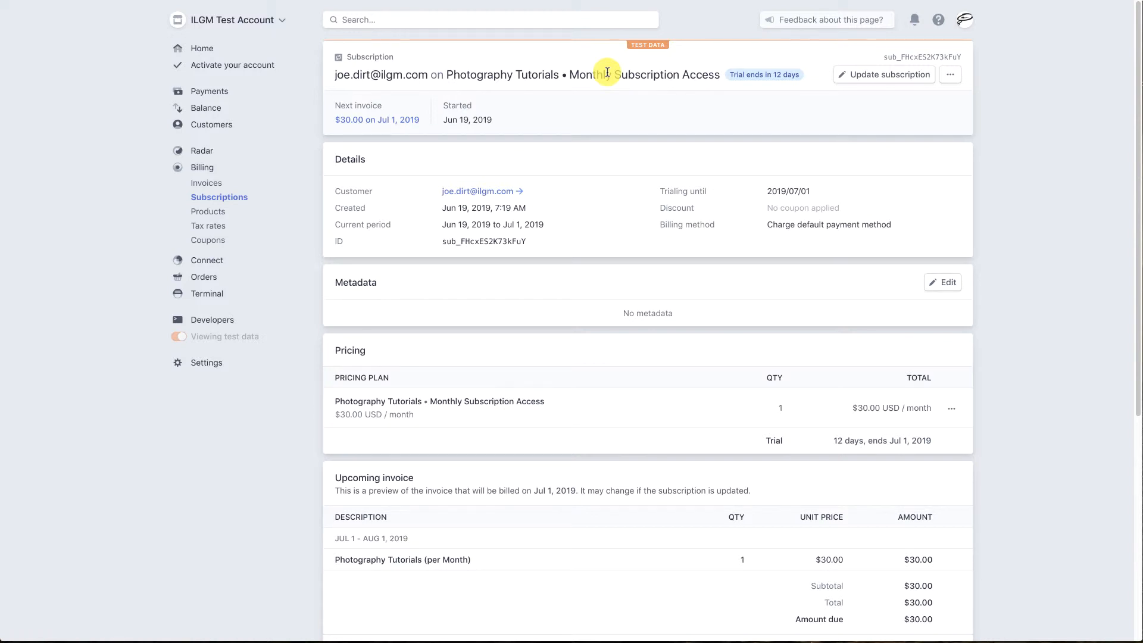
Step: Open the subscriber's customer record and, from it, the new Photography Tutorials subscription that is in its trial period
{"action": "left_click", "coordinate": [220, 126]}
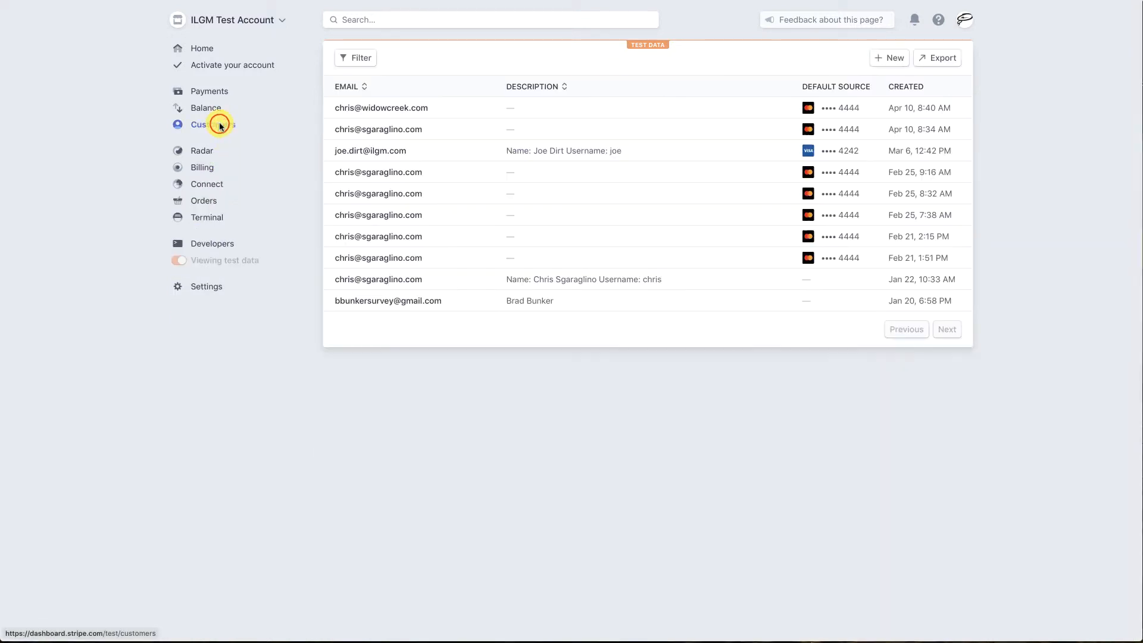
{"action": "left_click", "coordinate": [373, 152]}
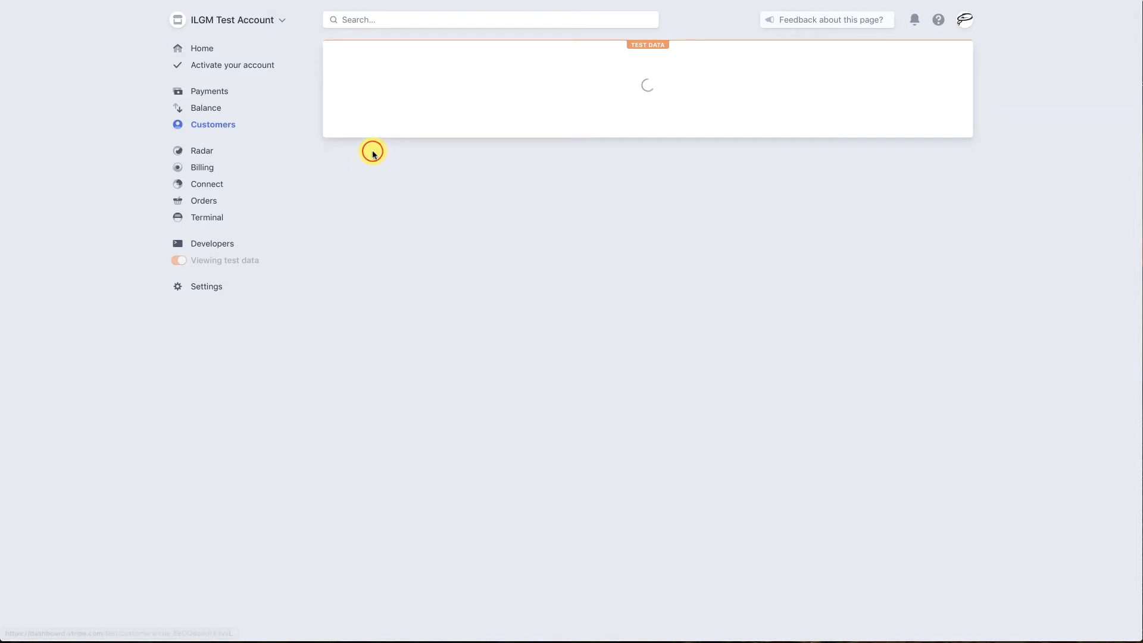
{"action": "scroll", "coordinate": [1046, 283], "scroll_direction": "down", "scroll_amount": 8}
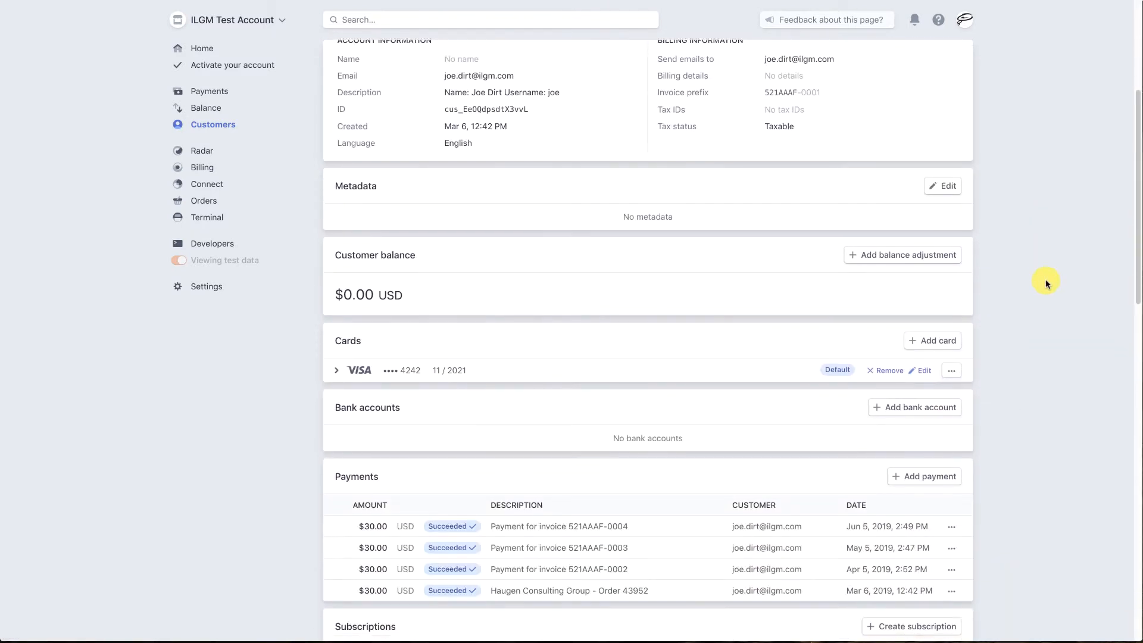
{"action": "scroll", "coordinate": [1045, 283], "scroll_direction": "down", "scroll_amount": 3}
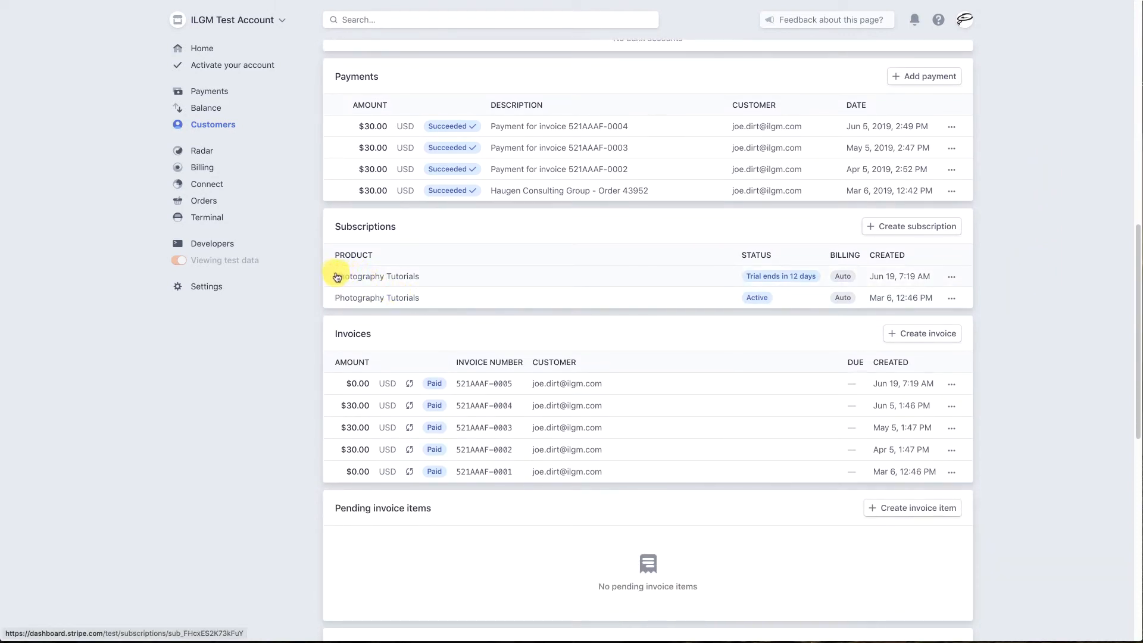
{"action": "left_click", "coordinate": [400, 277]}
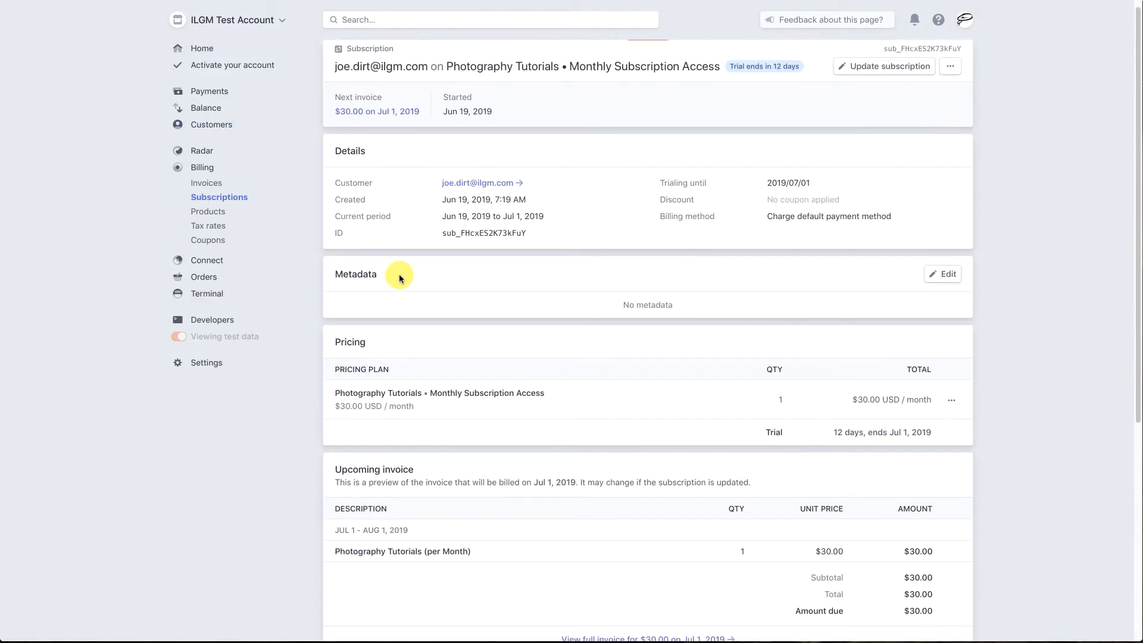
Step: Review the subscription's details, pricing, upcoming invoice, invoices, logs and events
{"action": "scroll", "coordinate": [398, 278], "scroll_direction": "down", "scroll_amount": 2}
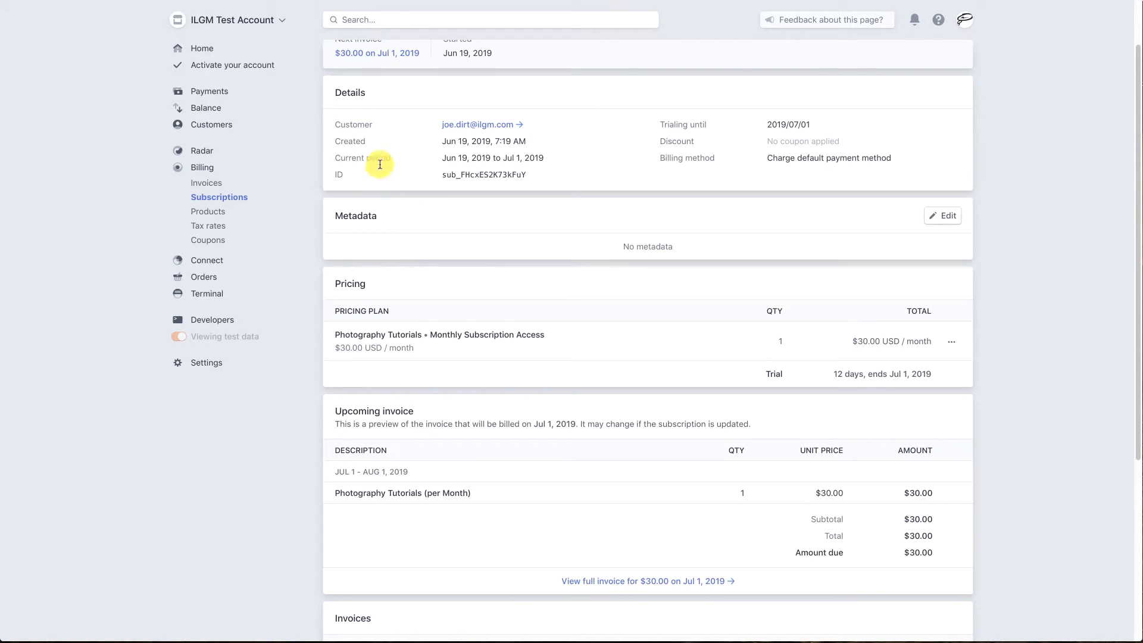
{"action": "scroll", "coordinate": [666, 449], "scroll_direction": "down", "scroll_amount": 4}
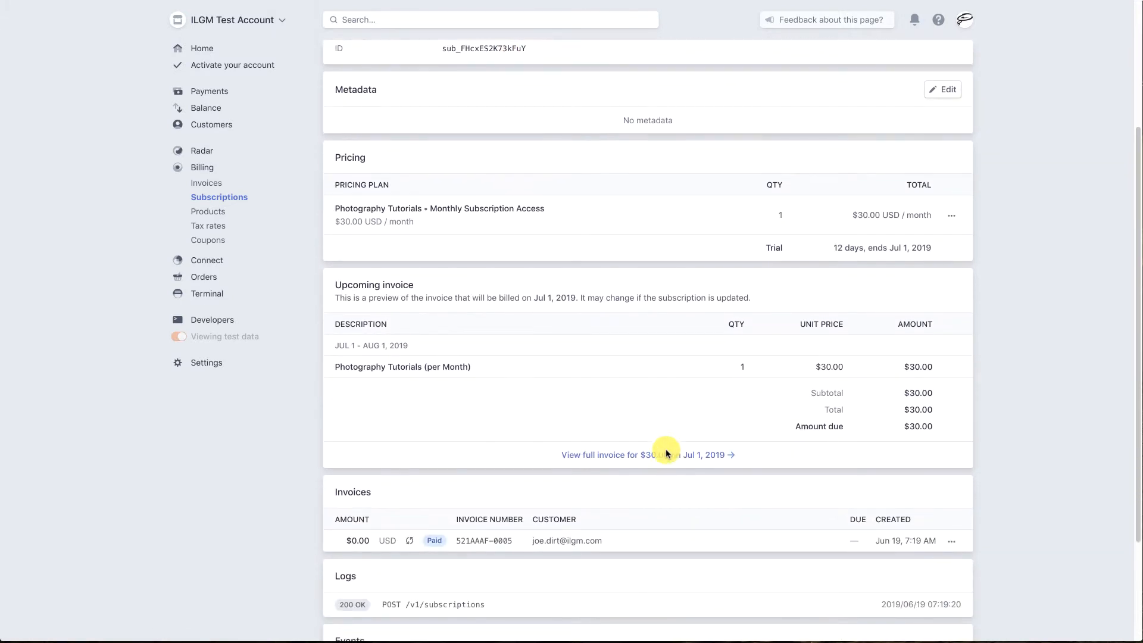
{"action": "scroll", "coordinate": [665, 453], "scroll_direction": "down", "scroll_amount": 5}
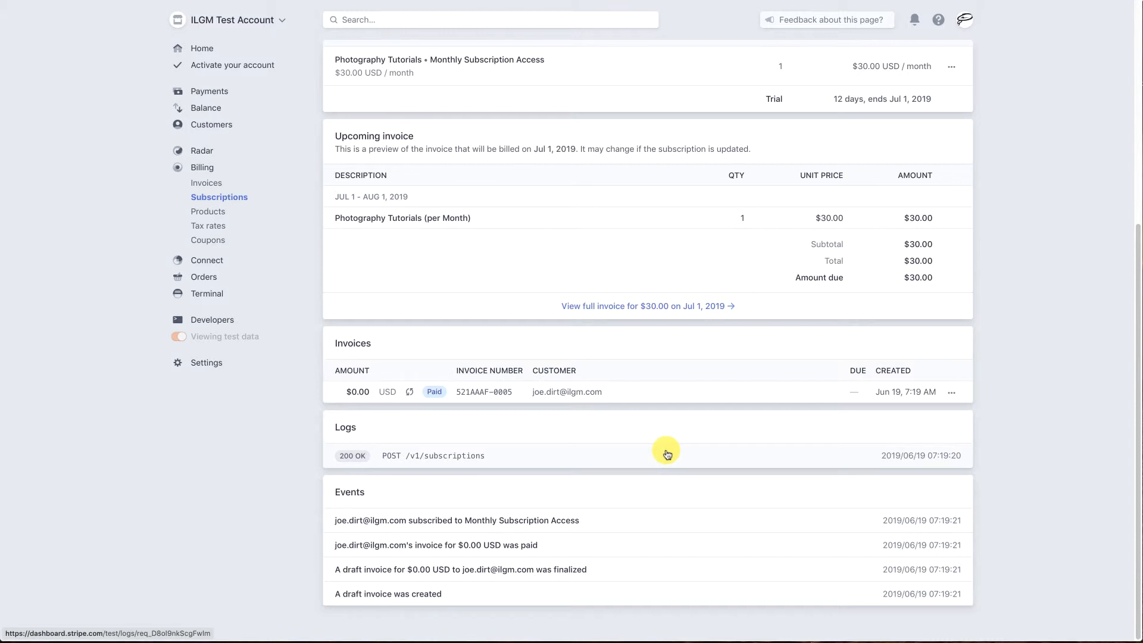
{"action": "scroll", "coordinate": [666, 454], "scroll_direction": "up", "scroll_amount": 11}
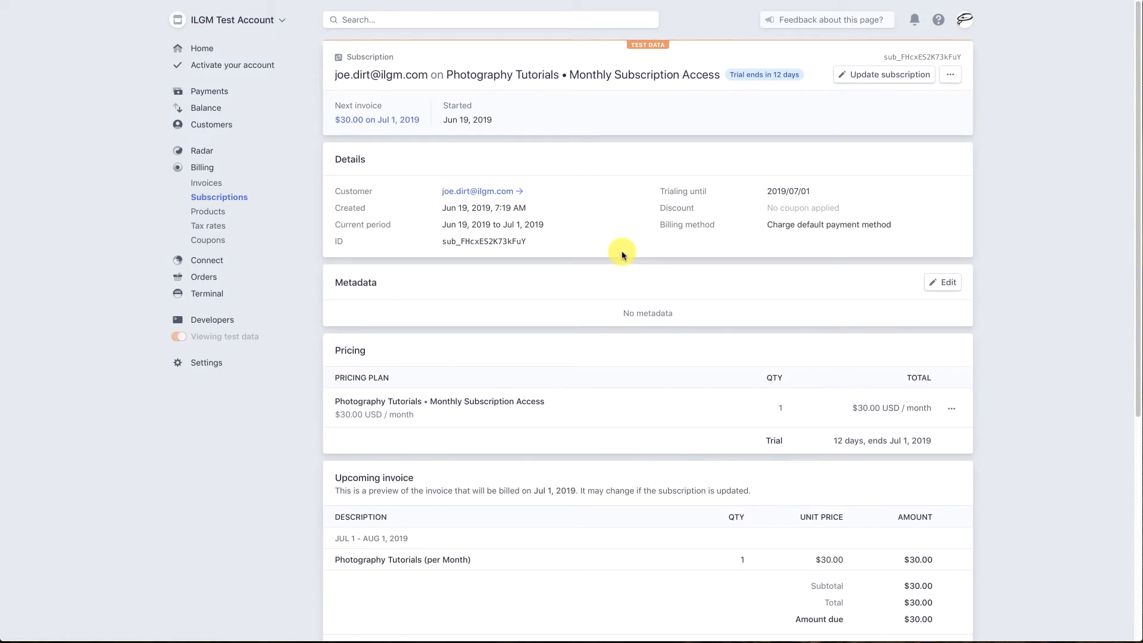
Step: Create a new billing product named Photography Tutorials with the unit label Quarter
{"action": "left_click", "coordinate": [216, 213]}
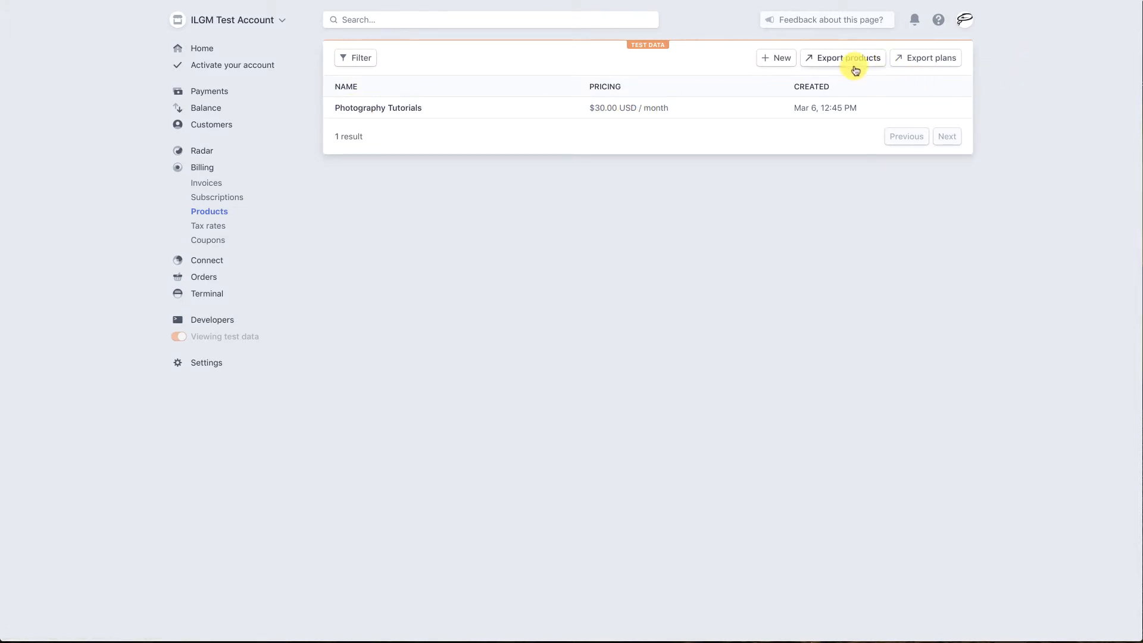
{"action": "left_click", "coordinate": [778, 58]}
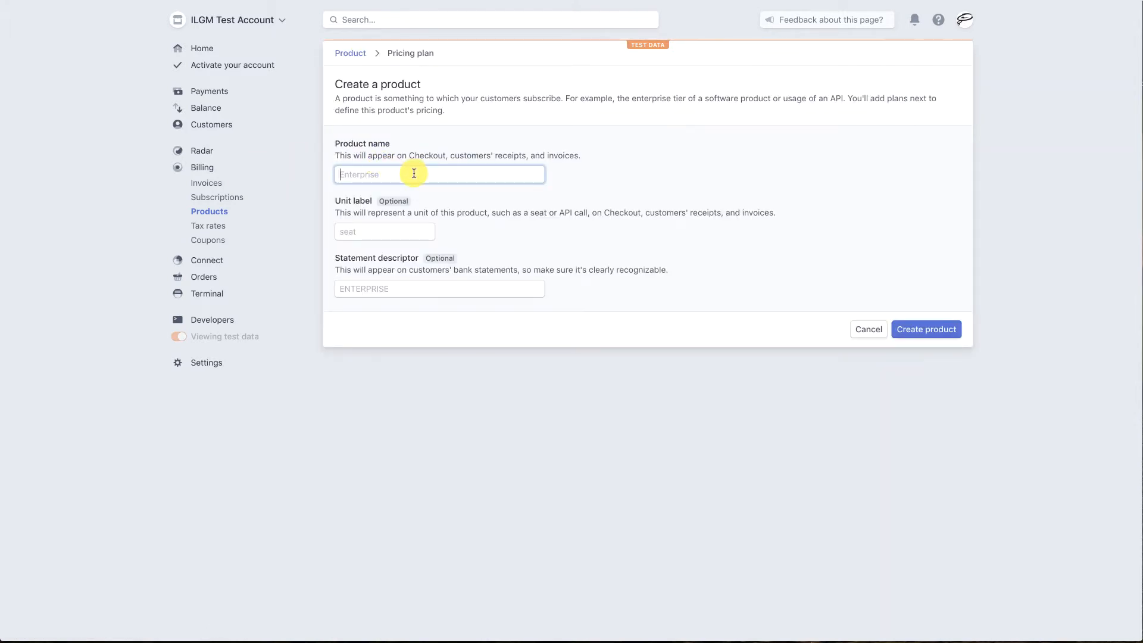
{"action": "type", "text": "Photo"}
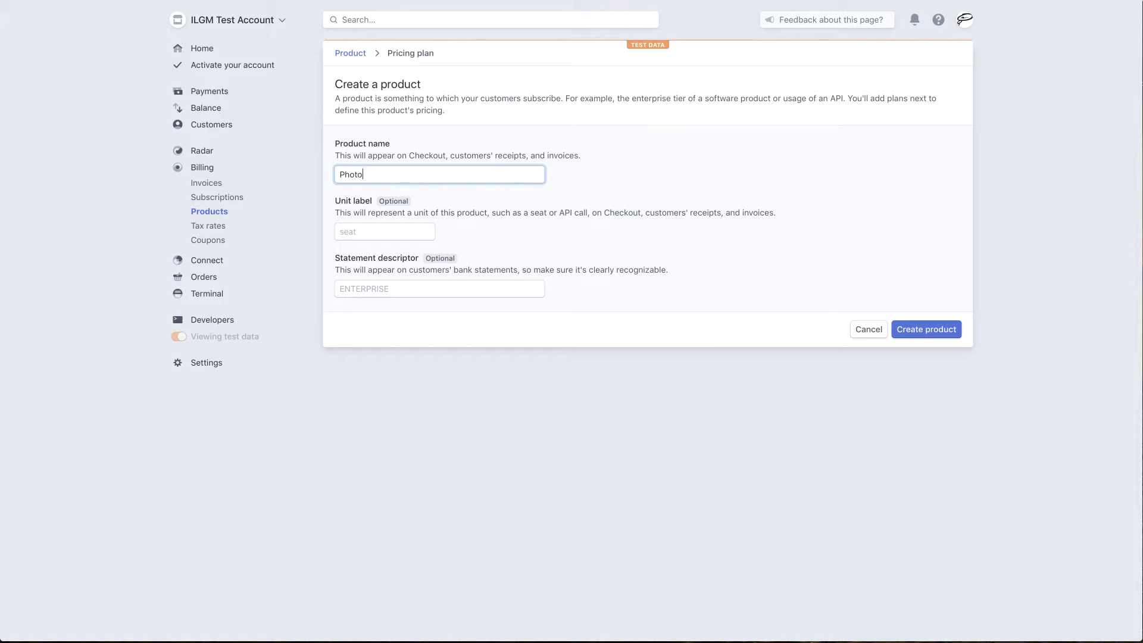
{"action": "type", "text": "graphy Tutorials"}
{"action": "left_click", "coordinate": [365, 231]}
{"action": "type", "text": "Quarter"}
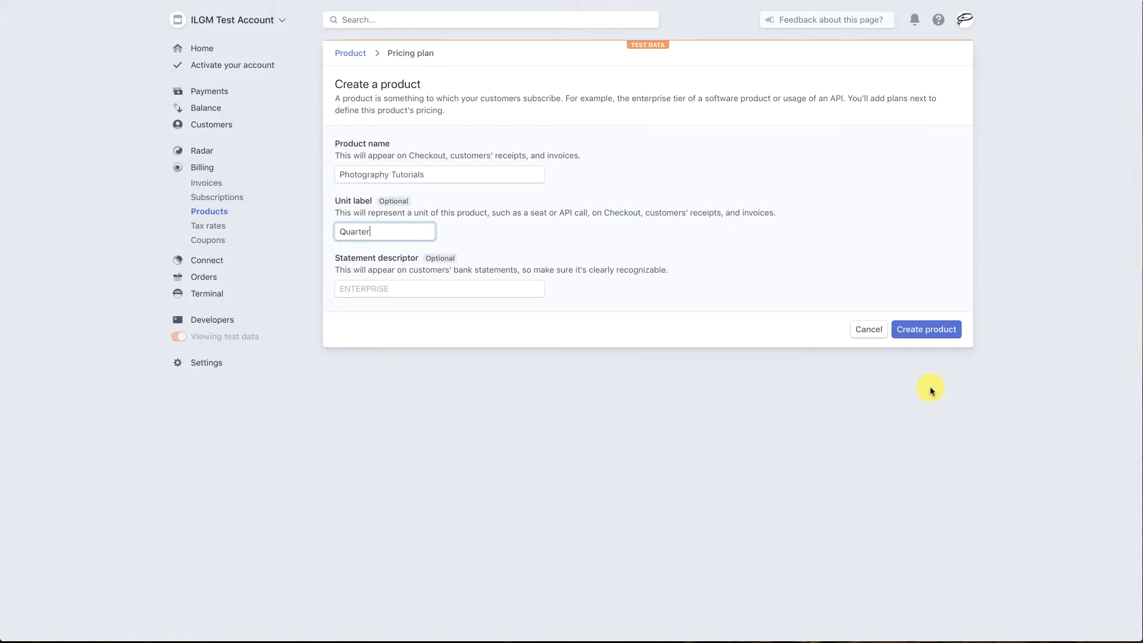
{"action": "left_click", "coordinate": [941, 331]}
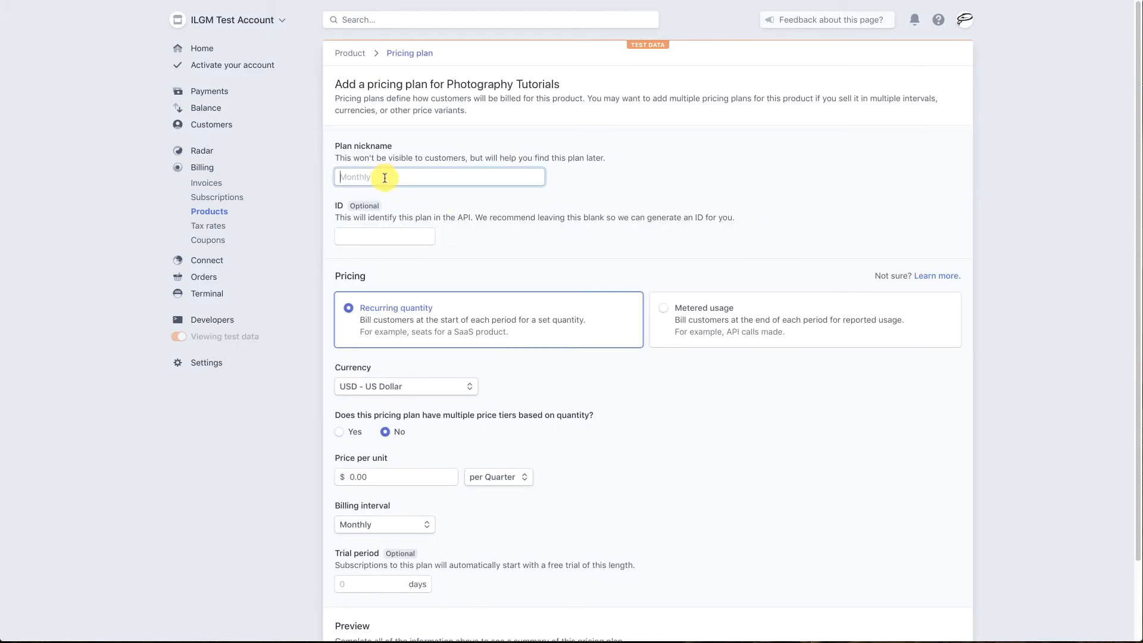
Step: Give the product's pricing plan the nickname Quarterly
{"action": "type", "text": "Quarterly"}
{"action": "left_click", "coordinate": [364, 236]}
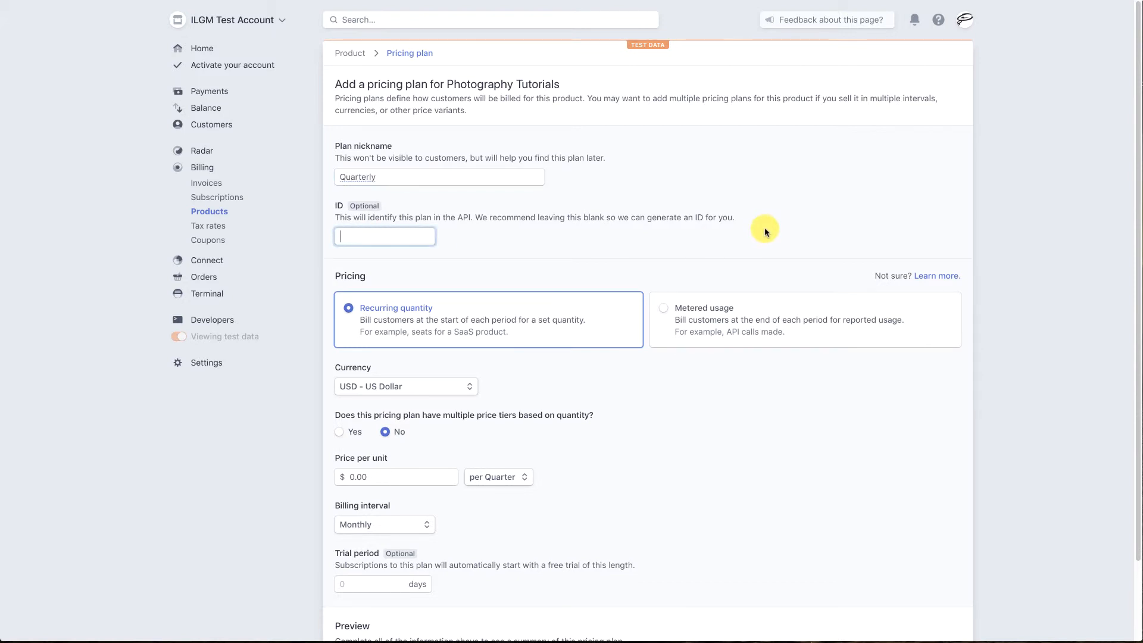
Step: Give the pricing plan the ID PT-Q and set its price to $70.00 per Quarter
{"action": "type", "text": "PT-Q"}
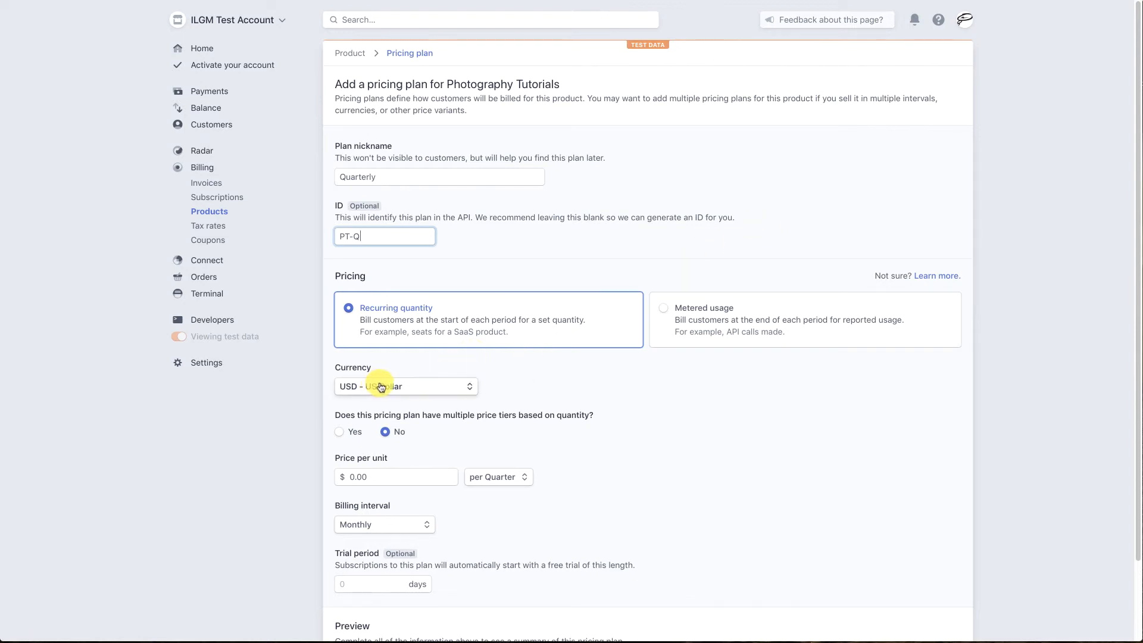
{"action": "scroll", "coordinate": [377, 387], "scroll_direction": "down", "scroll_amount": 3}
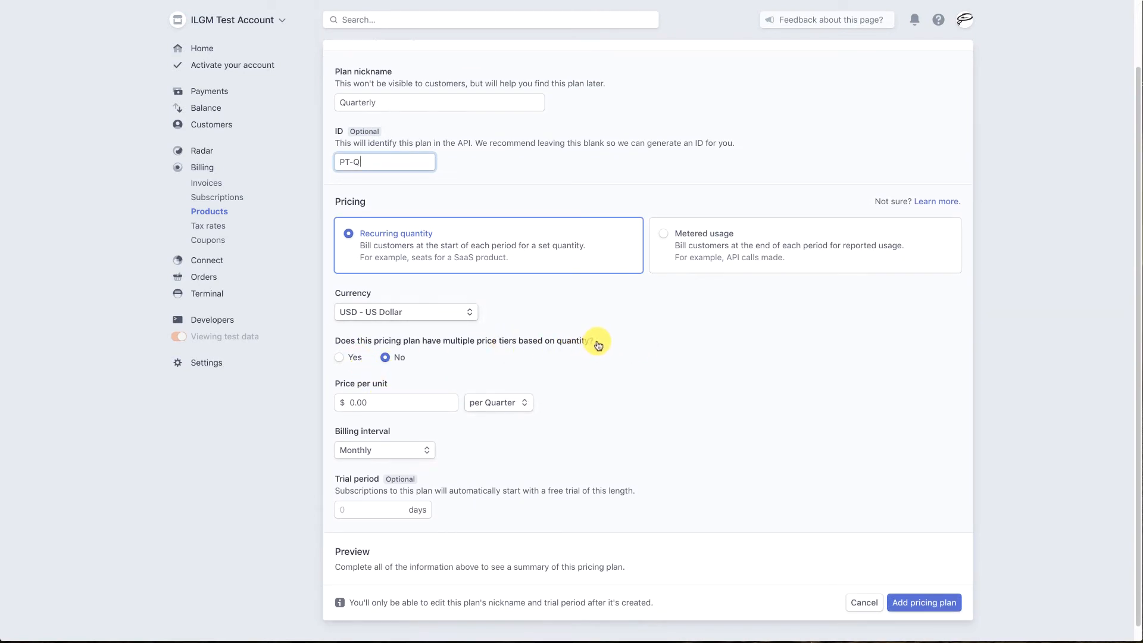
{"action": "left_click", "coordinate": [398, 403]}
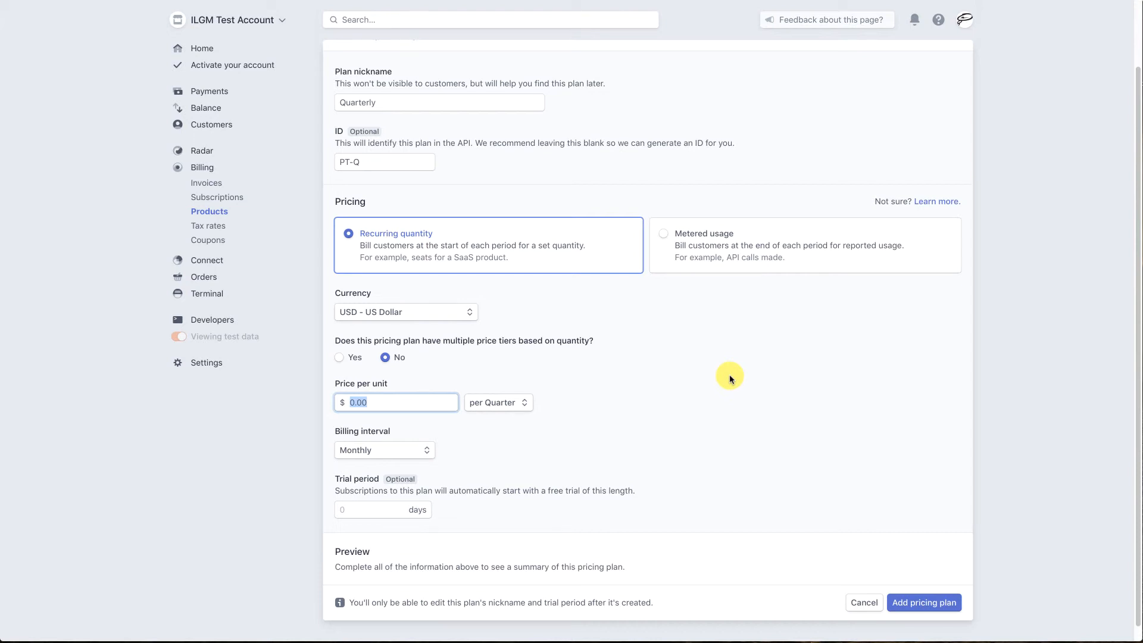
{"action": "type", "text": "70"}
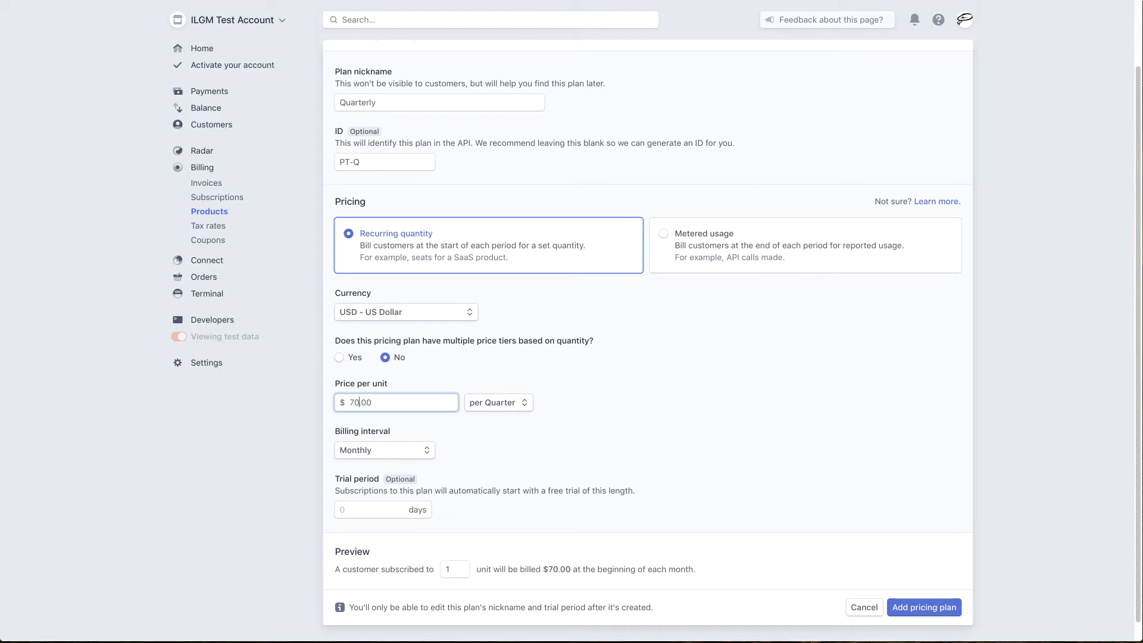
{"action": "left_click", "coordinate": [491, 403]}
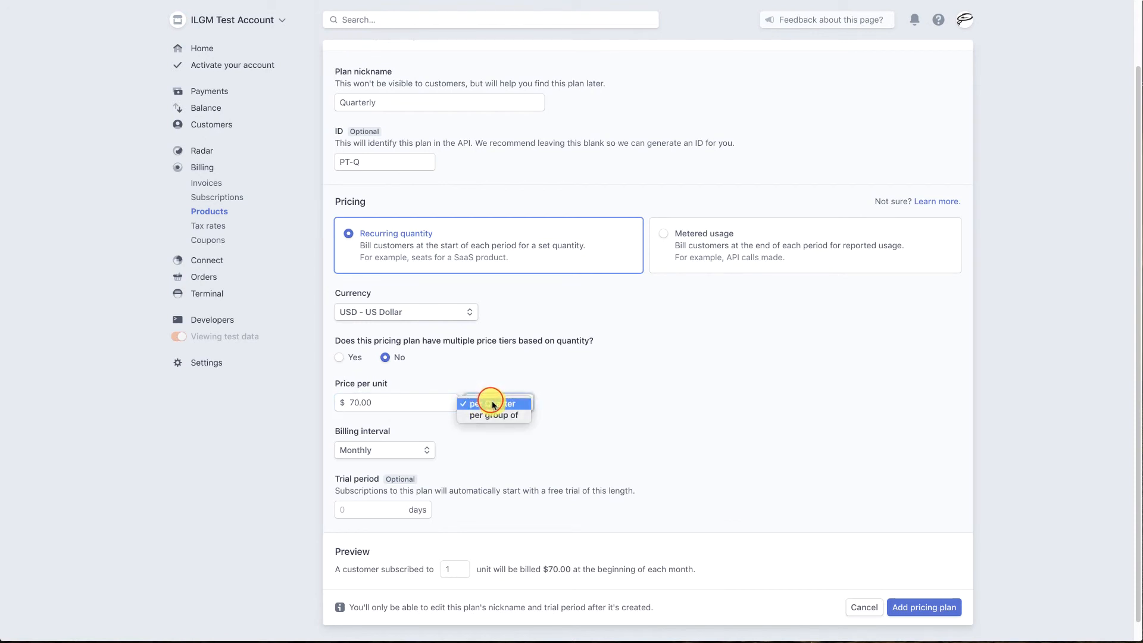
{"action": "left_click", "coordinate": [491, 401]}
{"action": "left_click", "coordinate": [652, 402]}
{"action": "scroll", "coordinate": [653, 401], "scroll_direction": "down", "scroll_amount": 1}
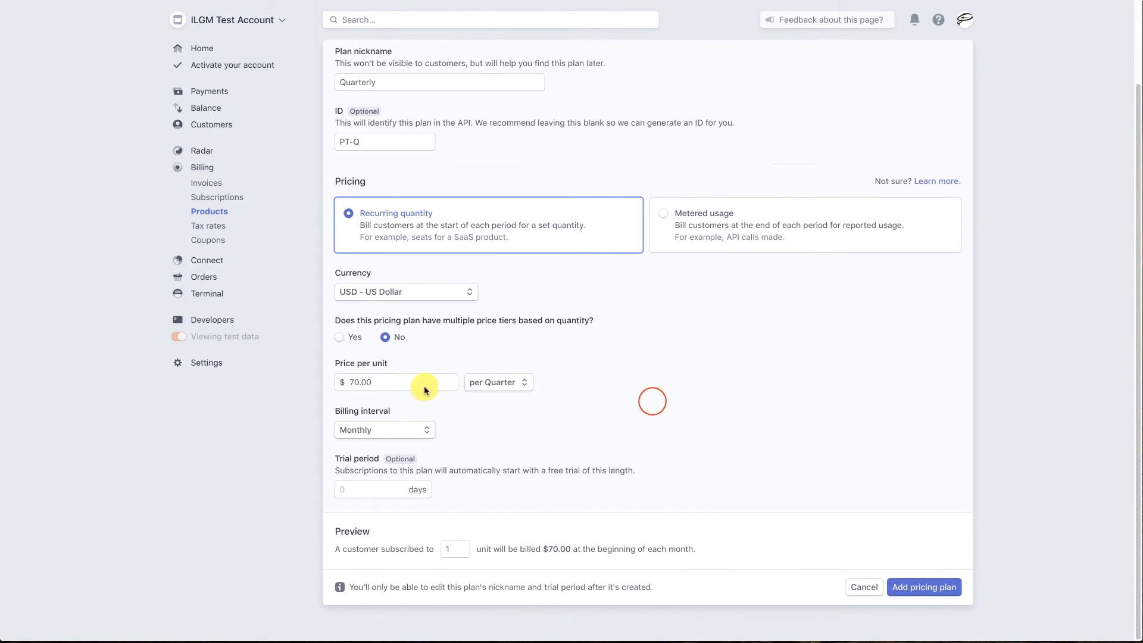
Step: Set the plan's billing interval to every 3 months and add the pricing plan to the product
{"action": "left_click", "coordinate": [363, 436]}
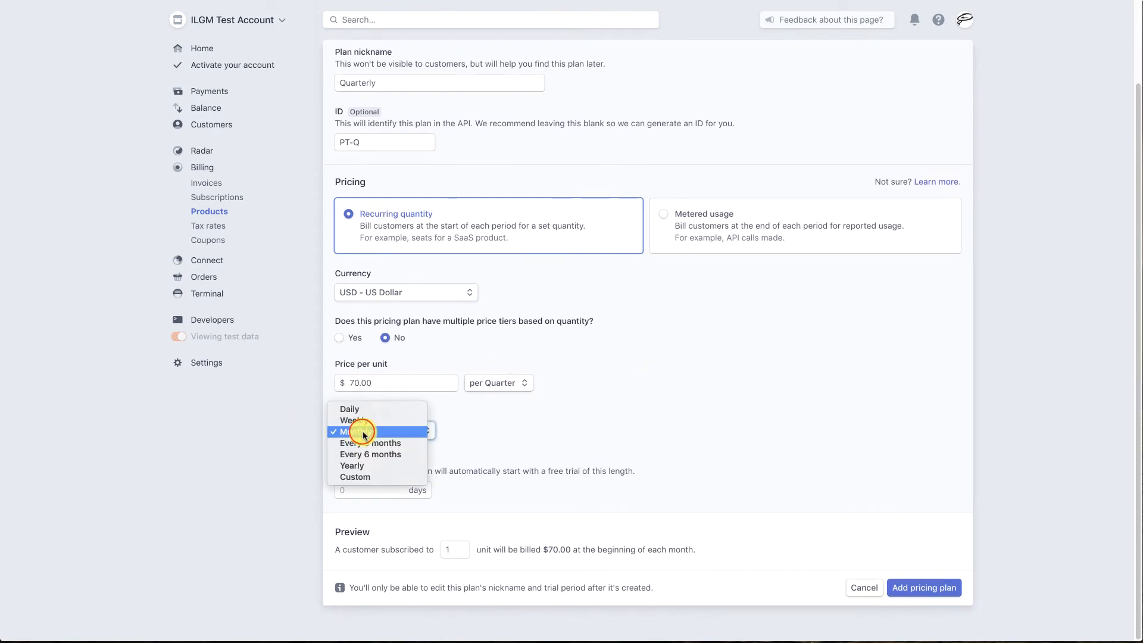
{"action": "left_click", "coordinate": [395, 443]}
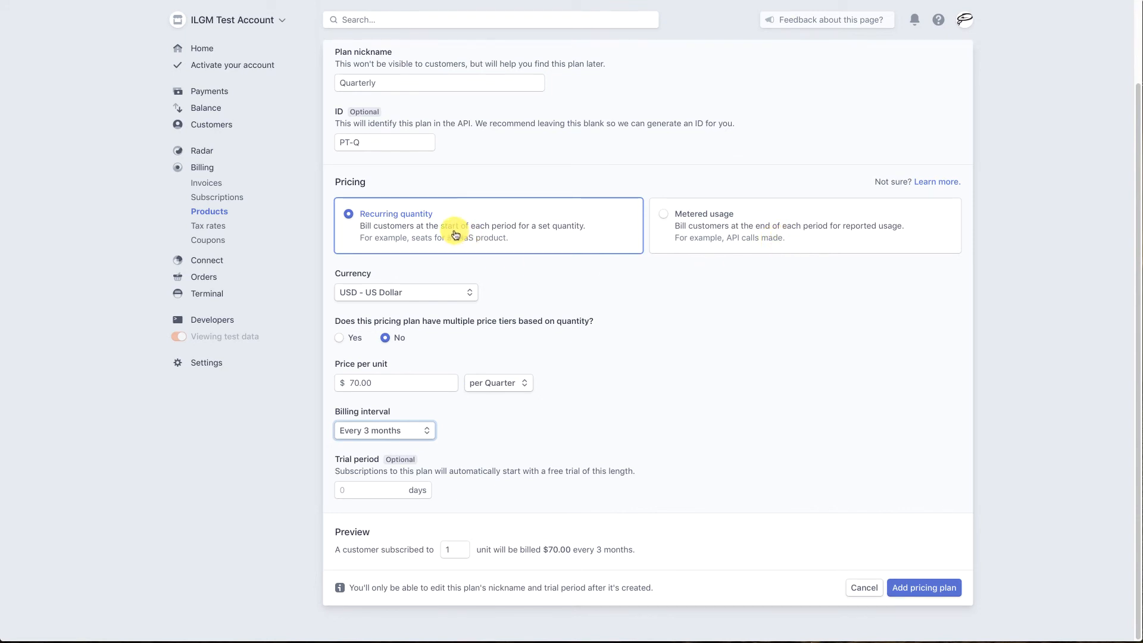
{"action": "scroll", "coordinate": [800, 338], "scroll_direction": "down", "scroll_amount": 1}
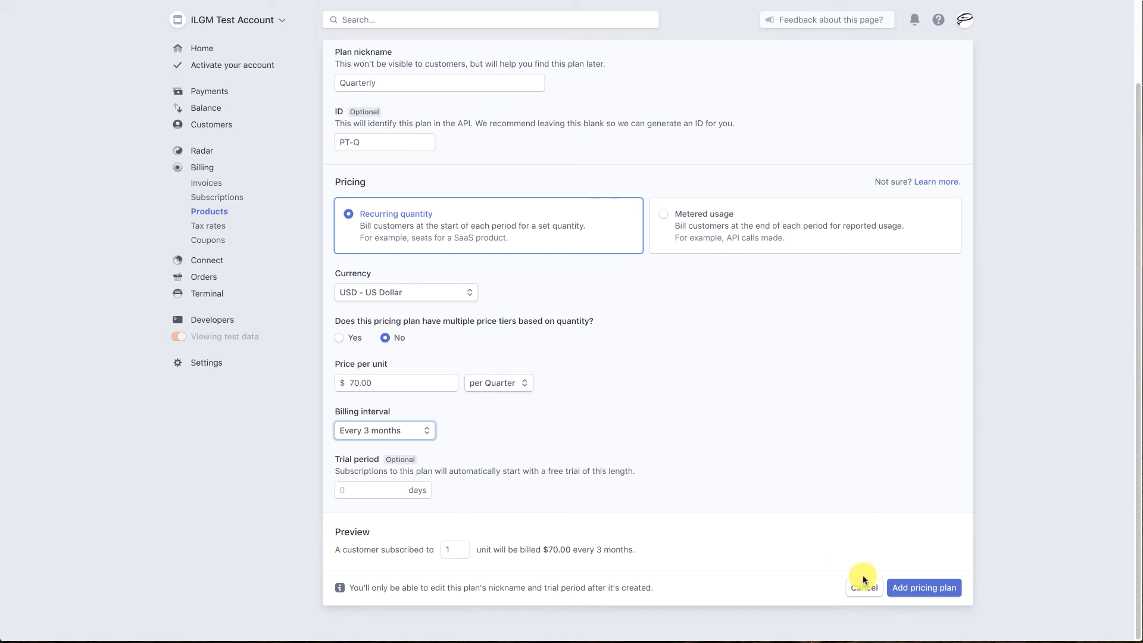
{"action": "left_click", "coordinate": [923, 587]}
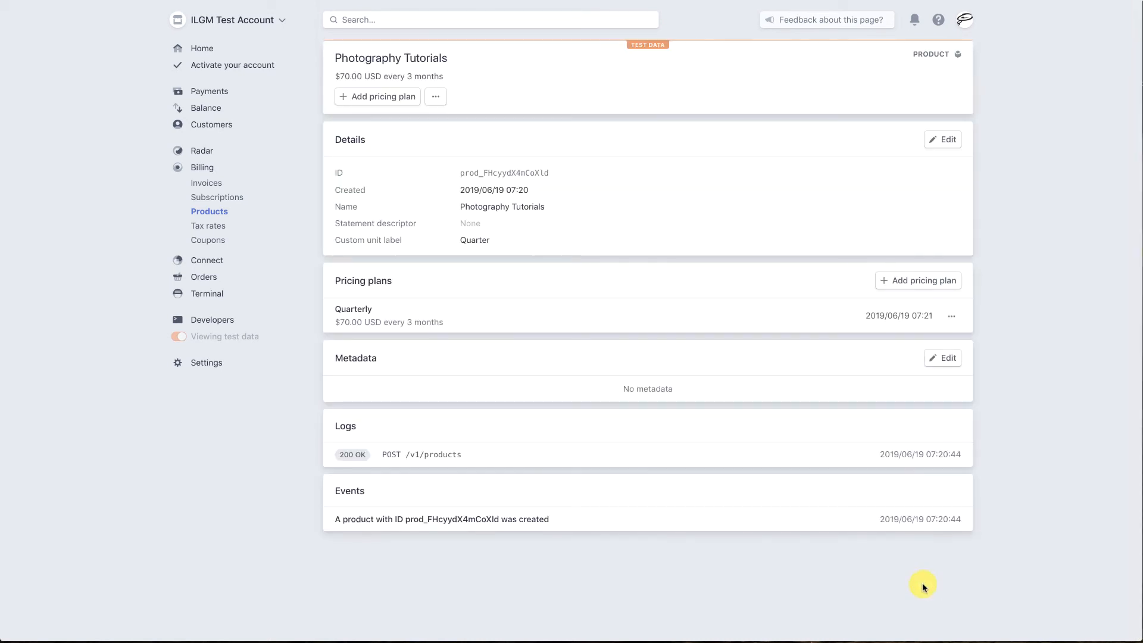
Step: Open the Photography Tutorials subscription that is in its trial period from the subscriptions list and start updating it
{"action": "left_click", "coordinate": [231, 199]}
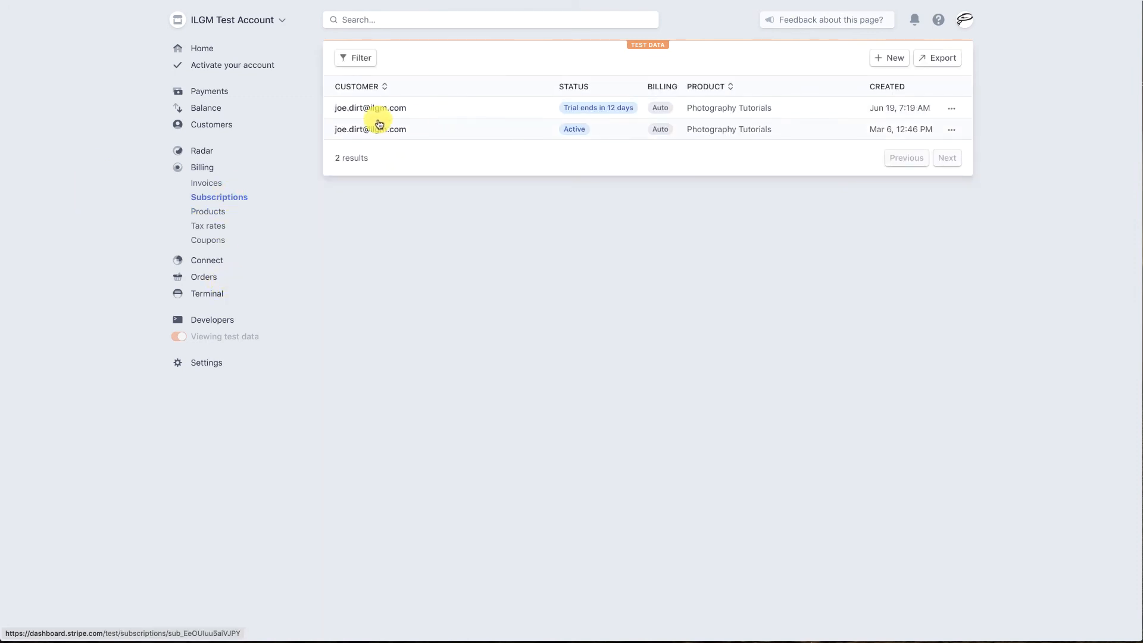
{"action": "left_click", "coordinate": [360, 110]}
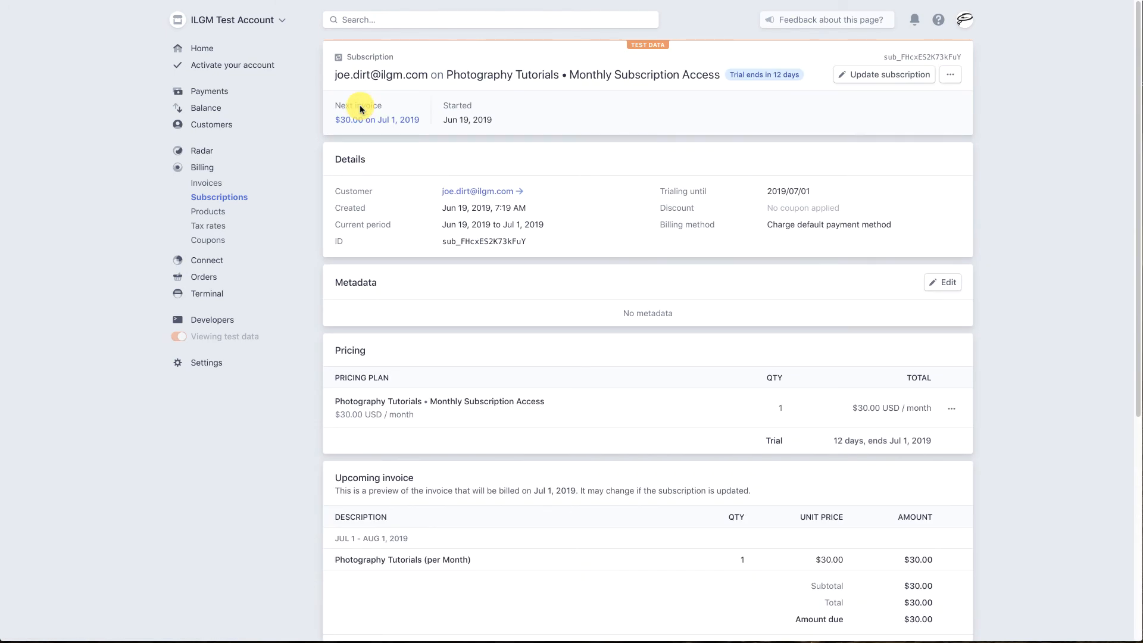
{"action": "scroll", "coordinate": [361, 109], "scroll_direction": "down", "scroll_amount": 5}
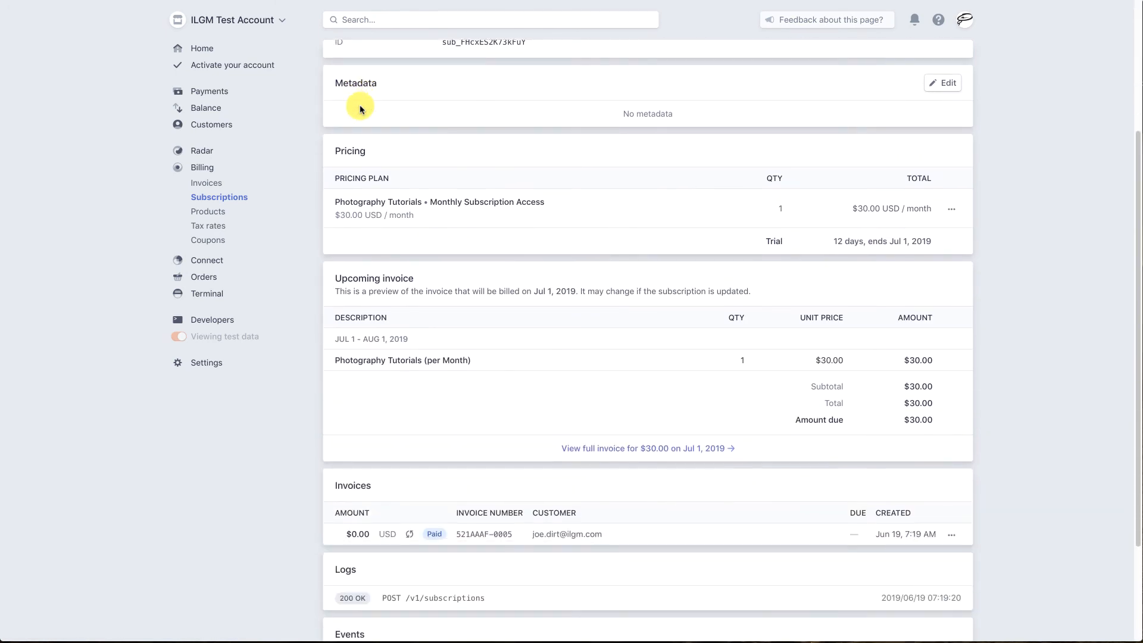
{"action": "scroll", "coordinate": [361, 109], "scroll_direction": "up", "scroll_amount": 5}
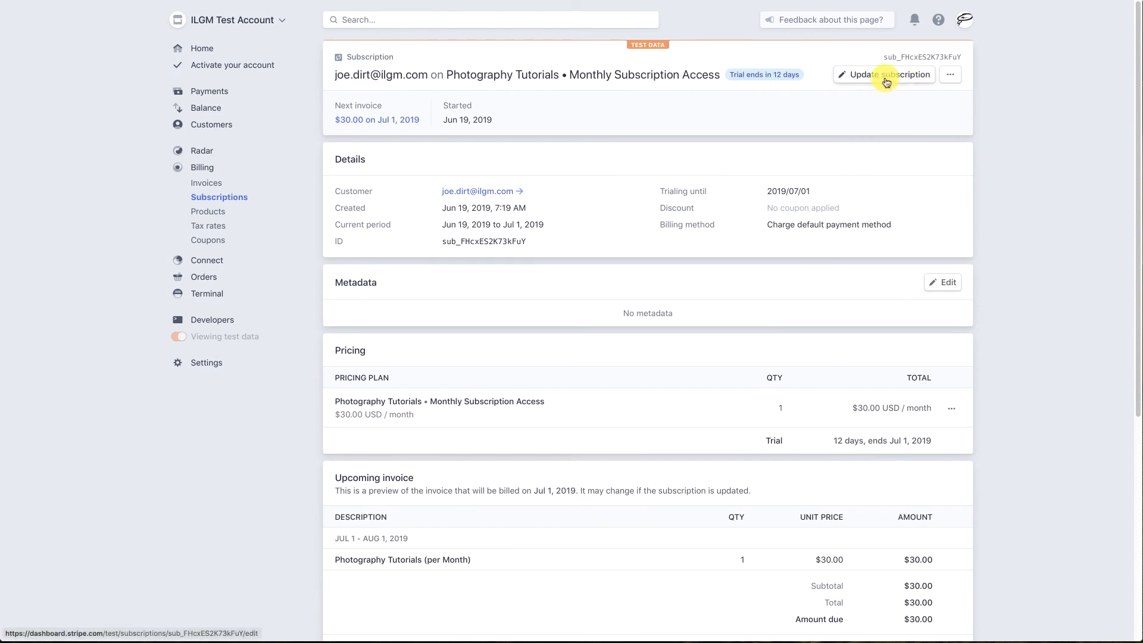
{"action": "left_click", "coordinate": [884, 74]}
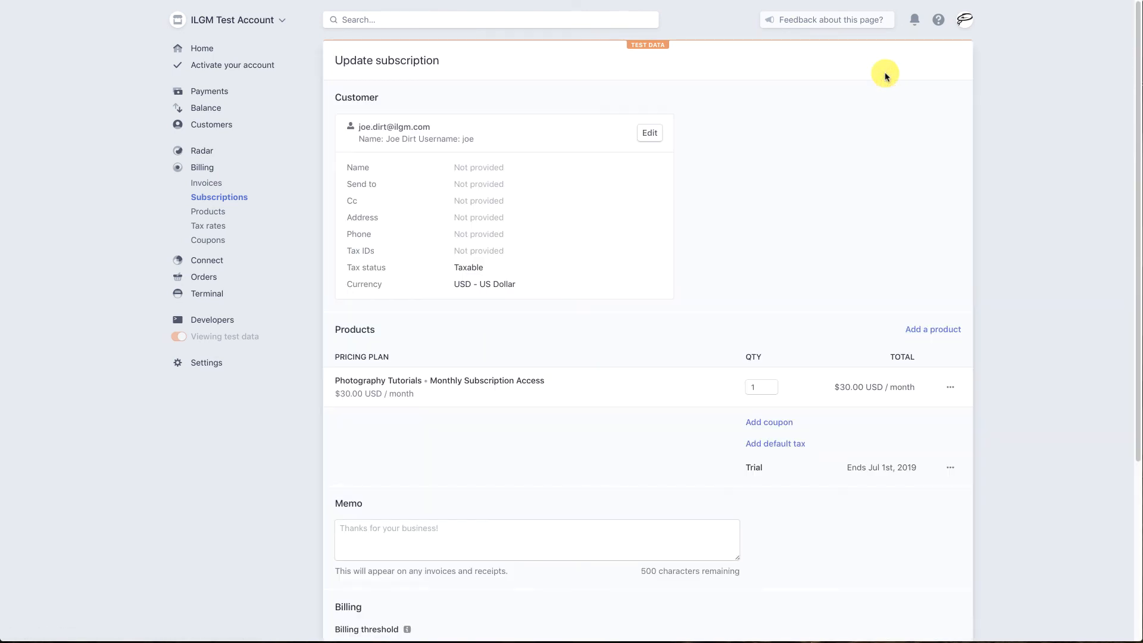
Step: Replace the subscription's Monthly Subscription Access plan with the Photography Tutorials - Quarterly plan and save the subscription update
{"action": "left_click", "coordinate": [950, 387]}
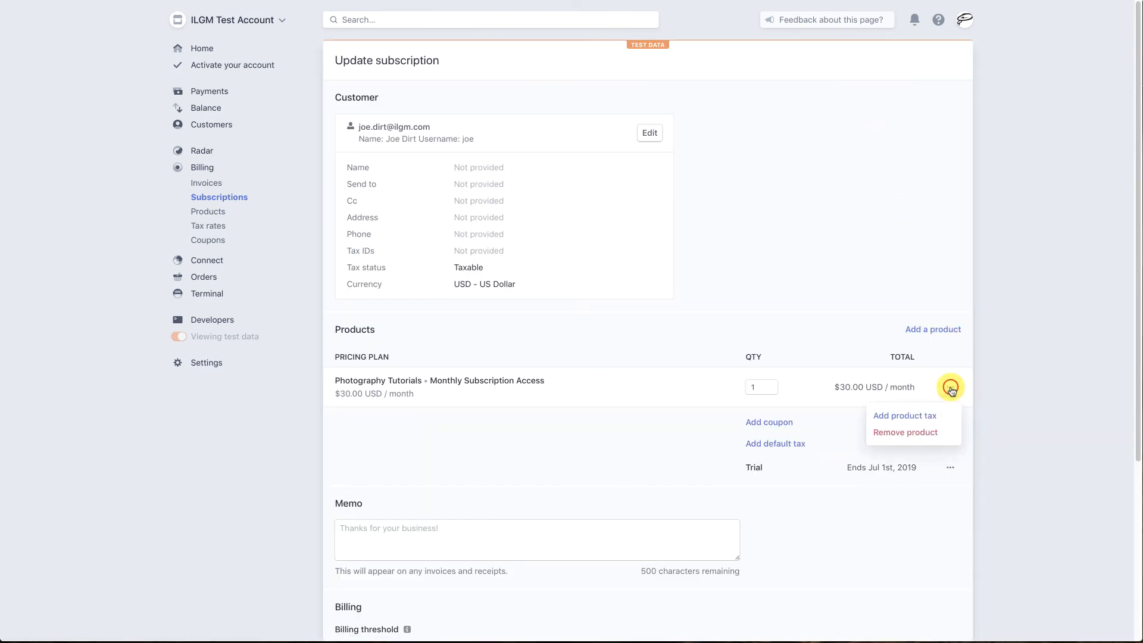
{"action": "left_click", "coordinate": [922, 432]}
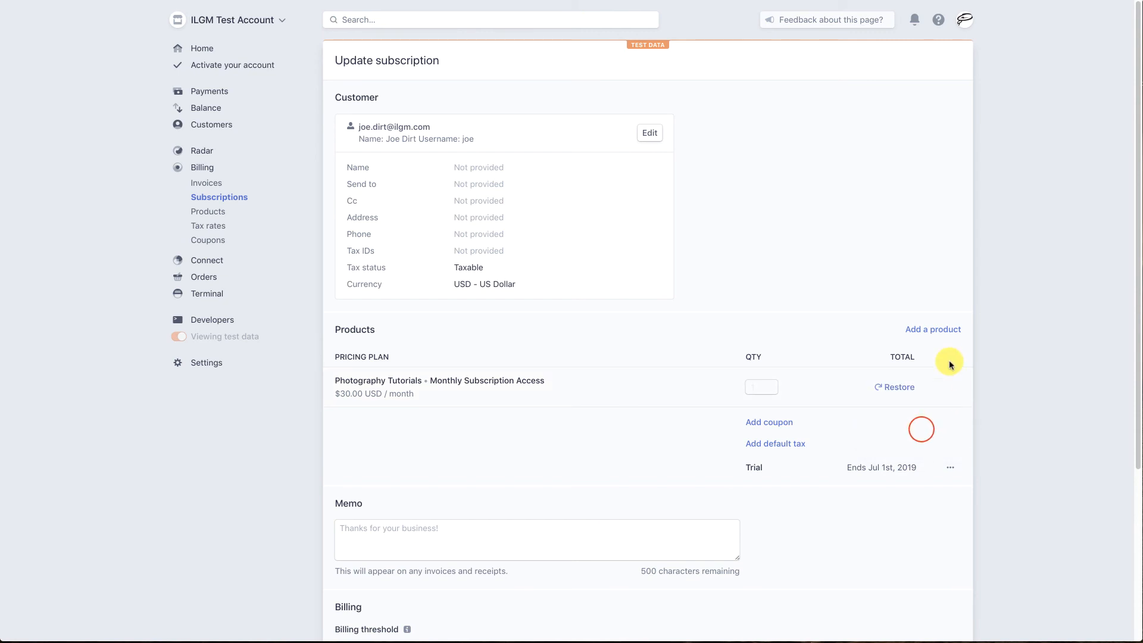
{"action": "left_click", "coordinate": [938, 331]}
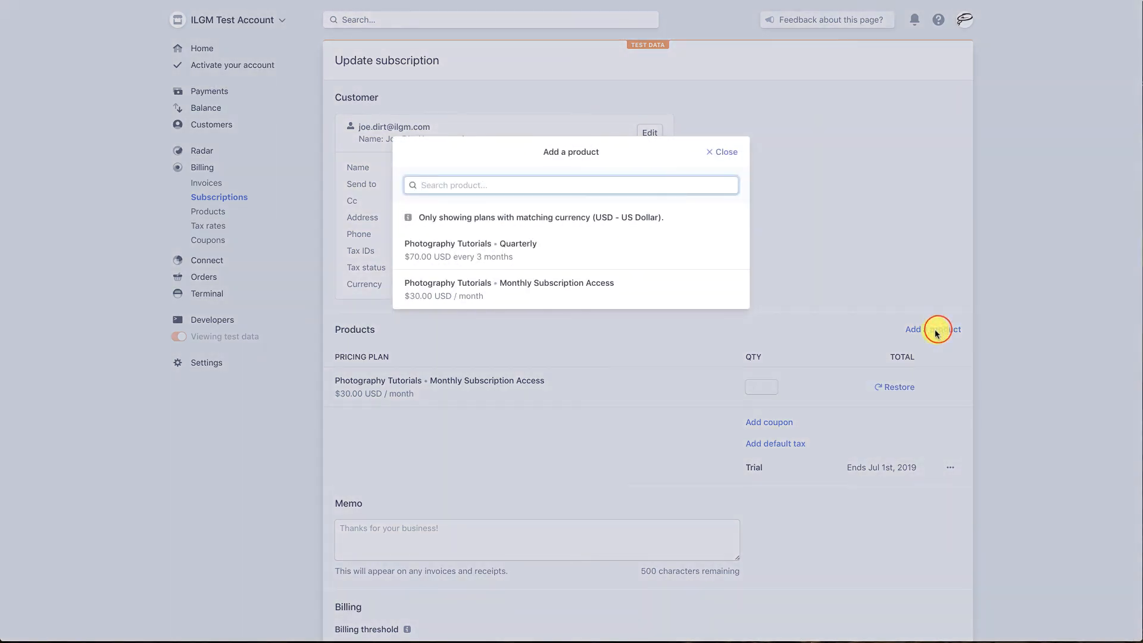
{"action": "left_click", "coordinate": [440, 250]}
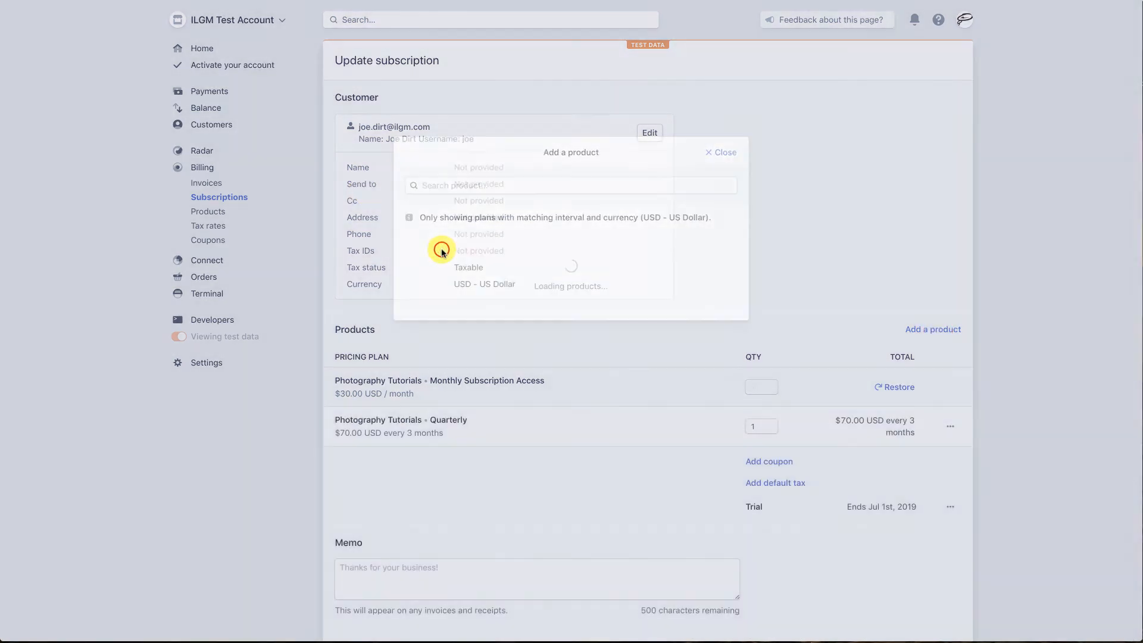
{"action": "scroll", "coordinate": [499, 466], "scroll_direction": "down", "scroll_amount": 4}
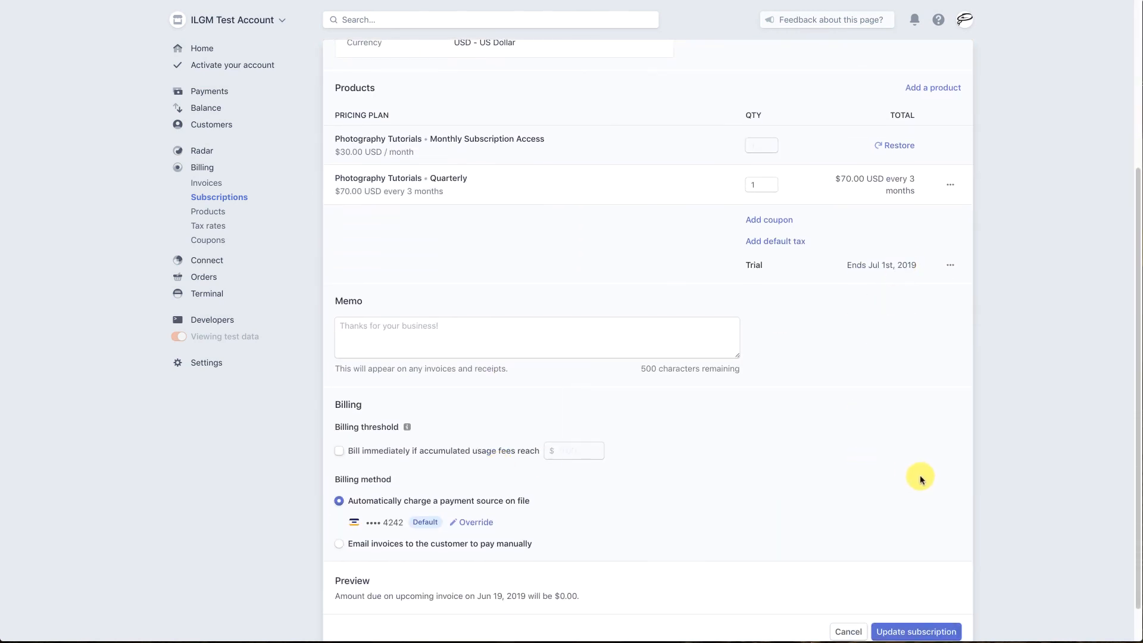
{"action": "scroll", "coordinate": [950, 503], "scroll_direction": "down", "scroll_amount": 1}
{"action": "left_click", "coordinate": [919, 606]}
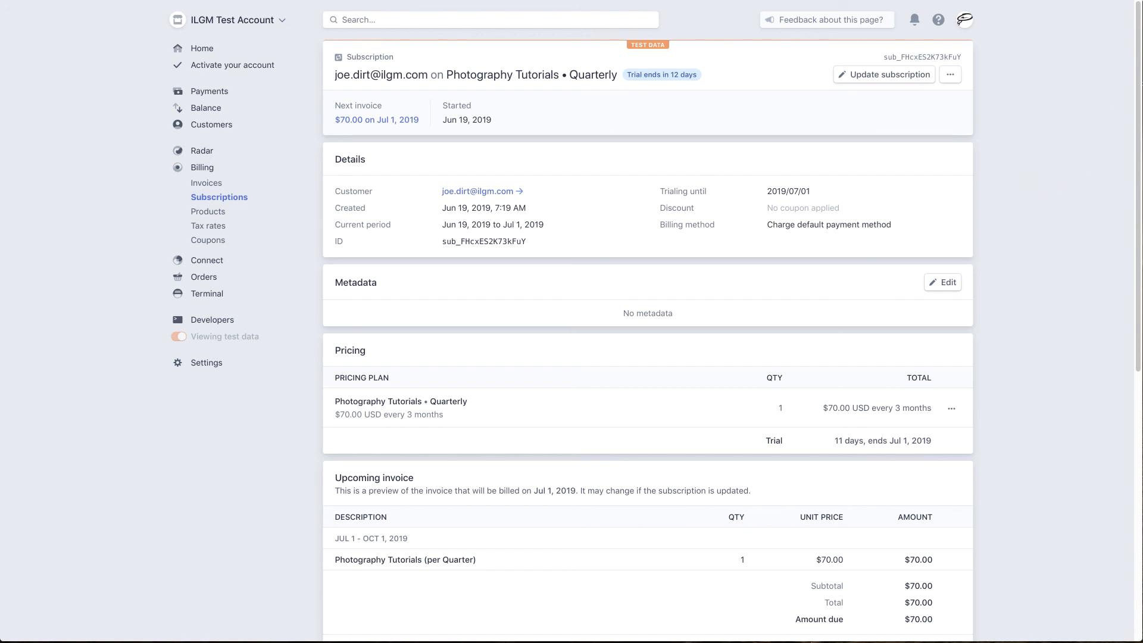
{"action": "left_click", "coordinate": [1038, 1]}
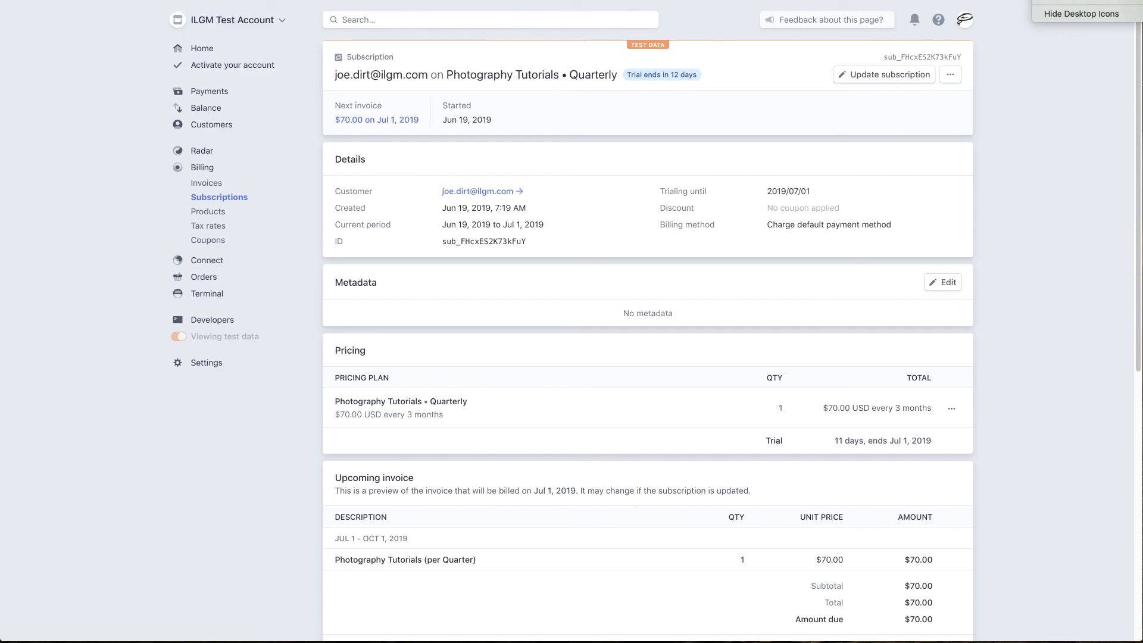